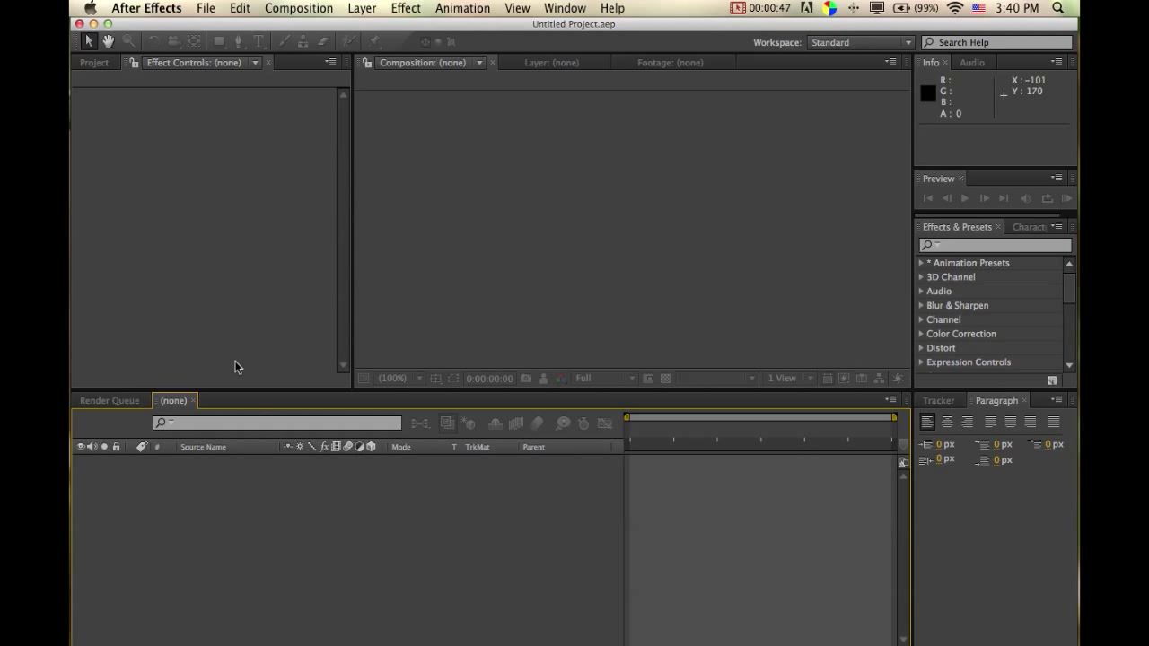
Step: Import the folder "1" of video and audio footage into the project and expand it
click(95, 63)
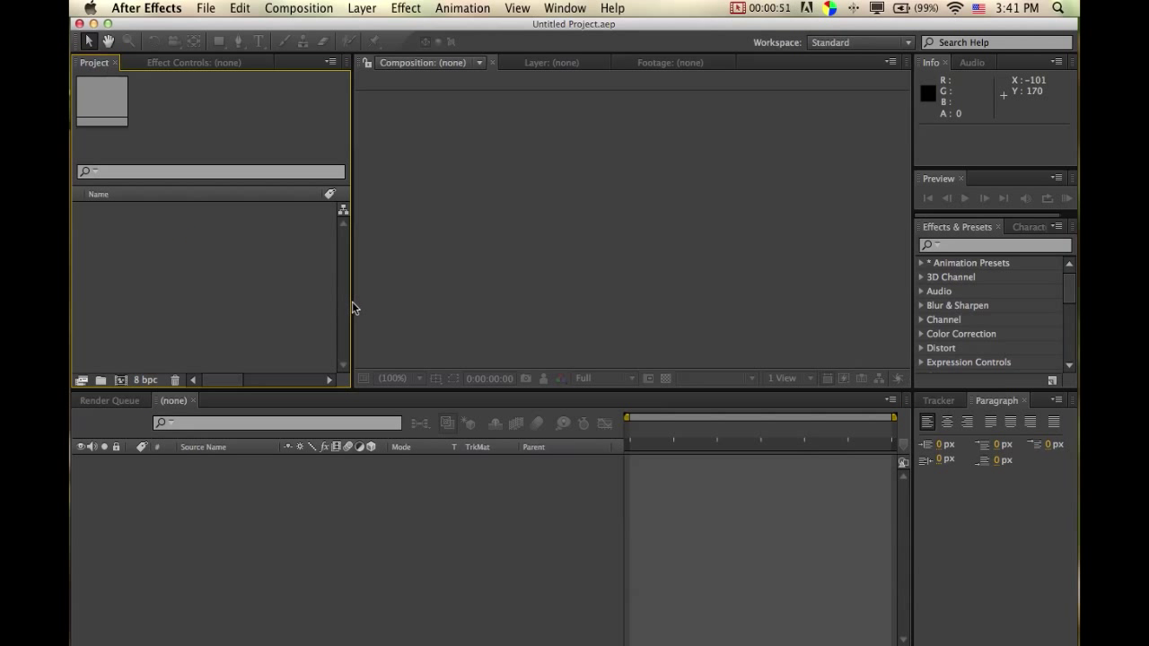
key(super+i)
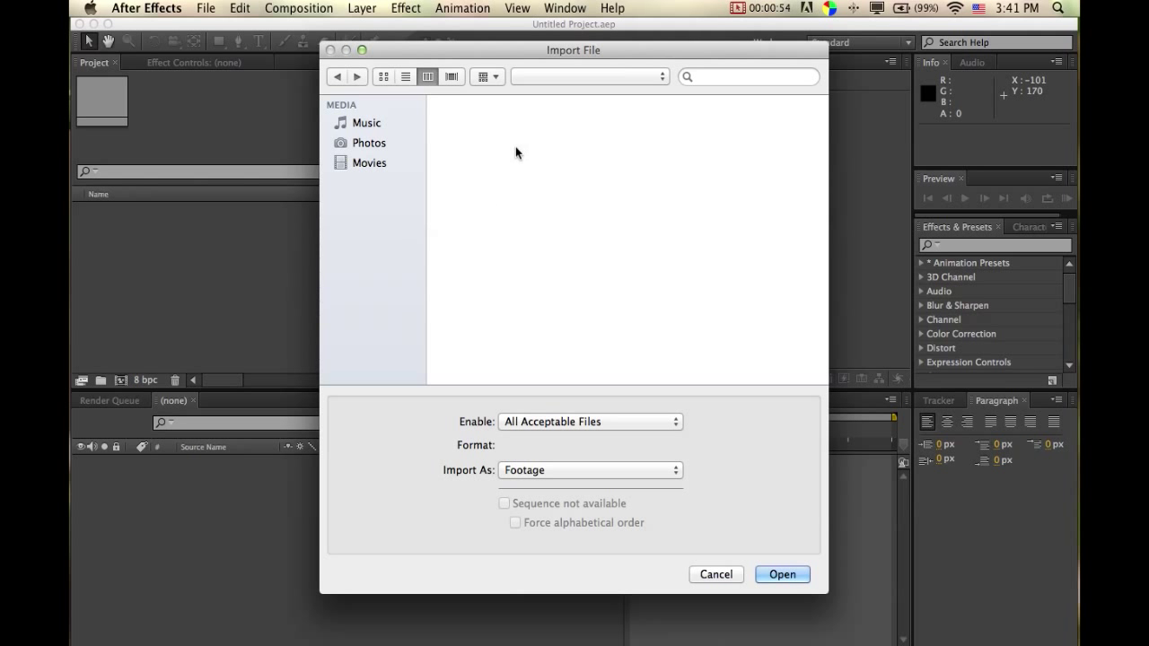
click(786, 575)
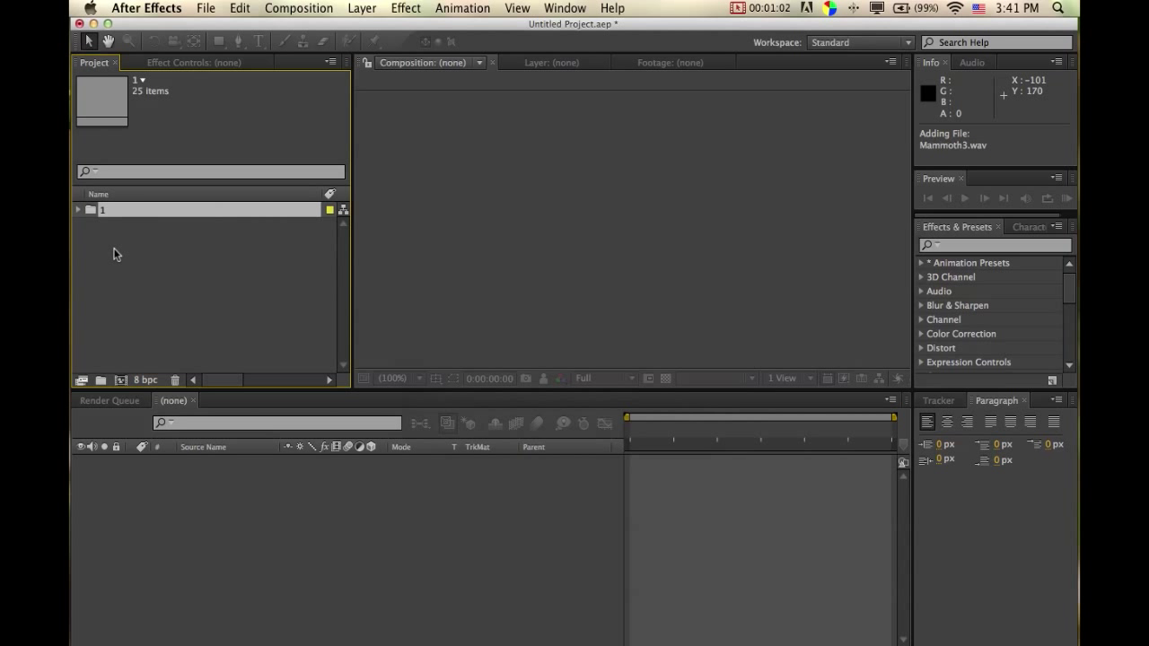
click(80, 212)
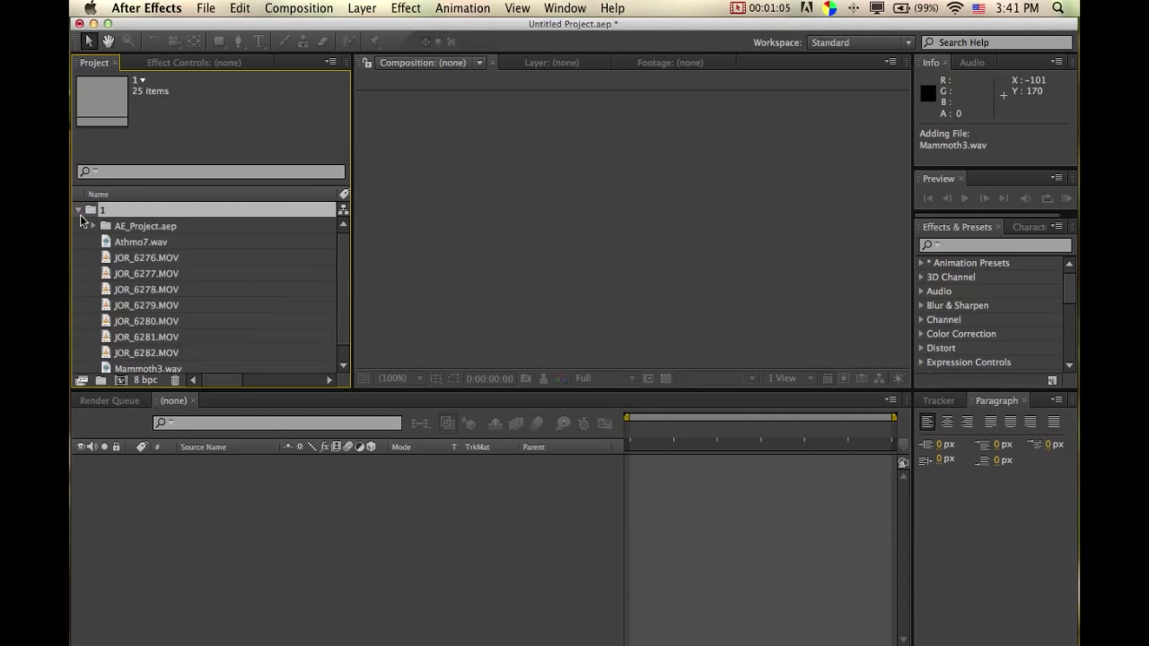
Step: Create a new composition from the clip JOR_6276.MOV
click(158, 288)
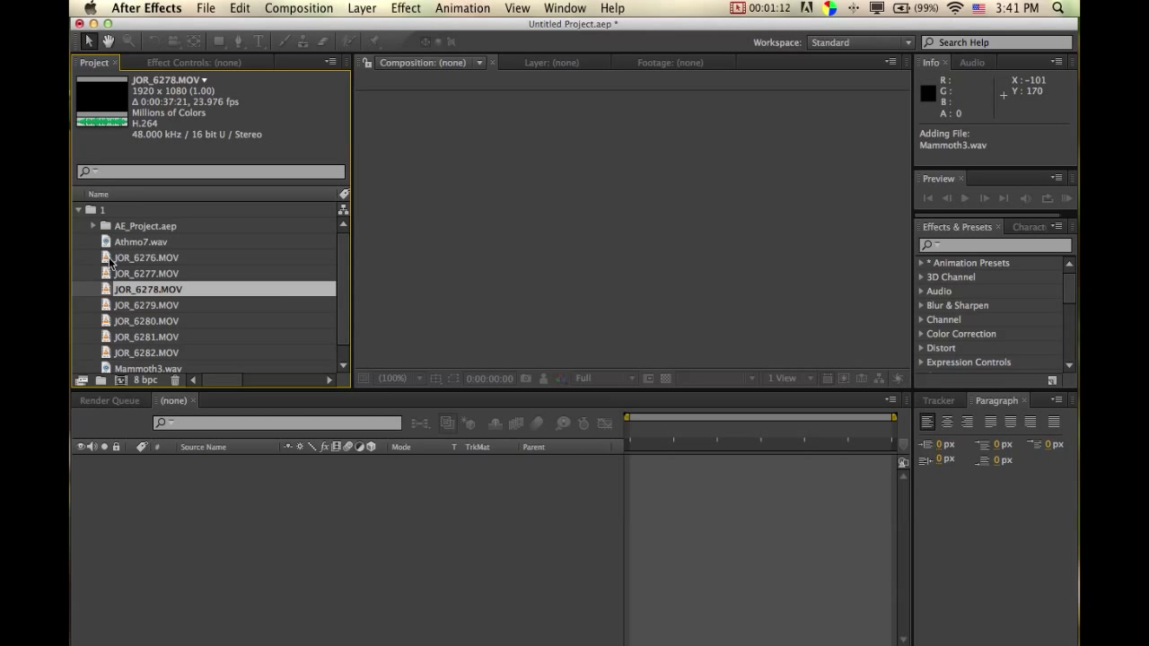
click(179, 258)
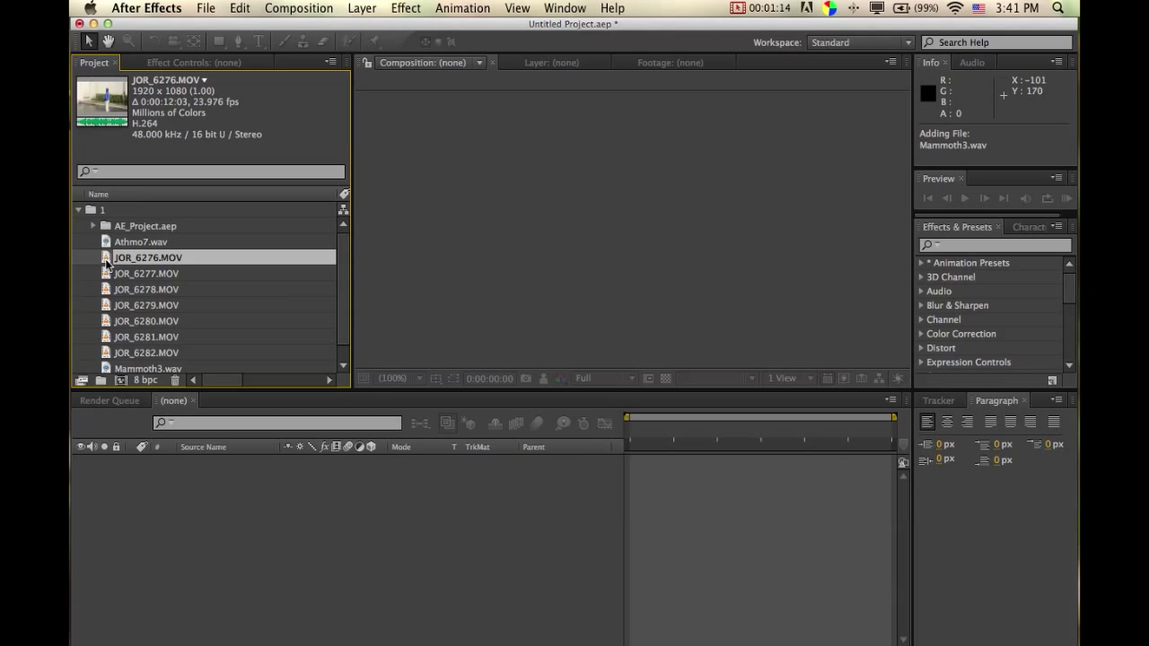
drag(112, 260, 119, 380)
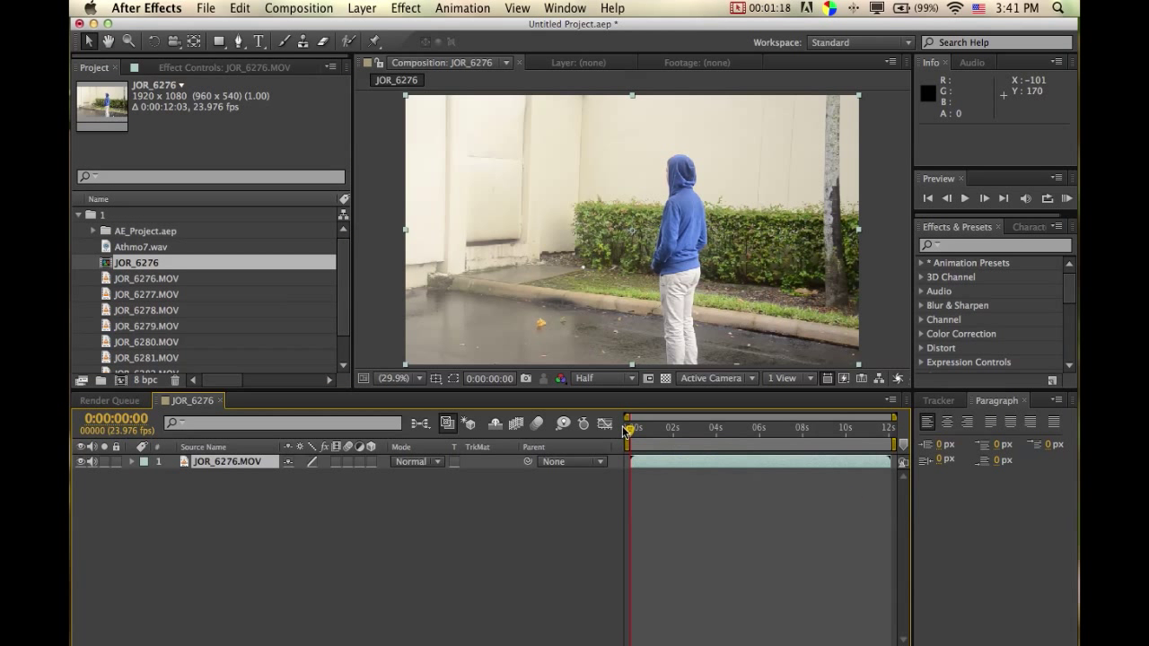
mouse_move(680, 465)
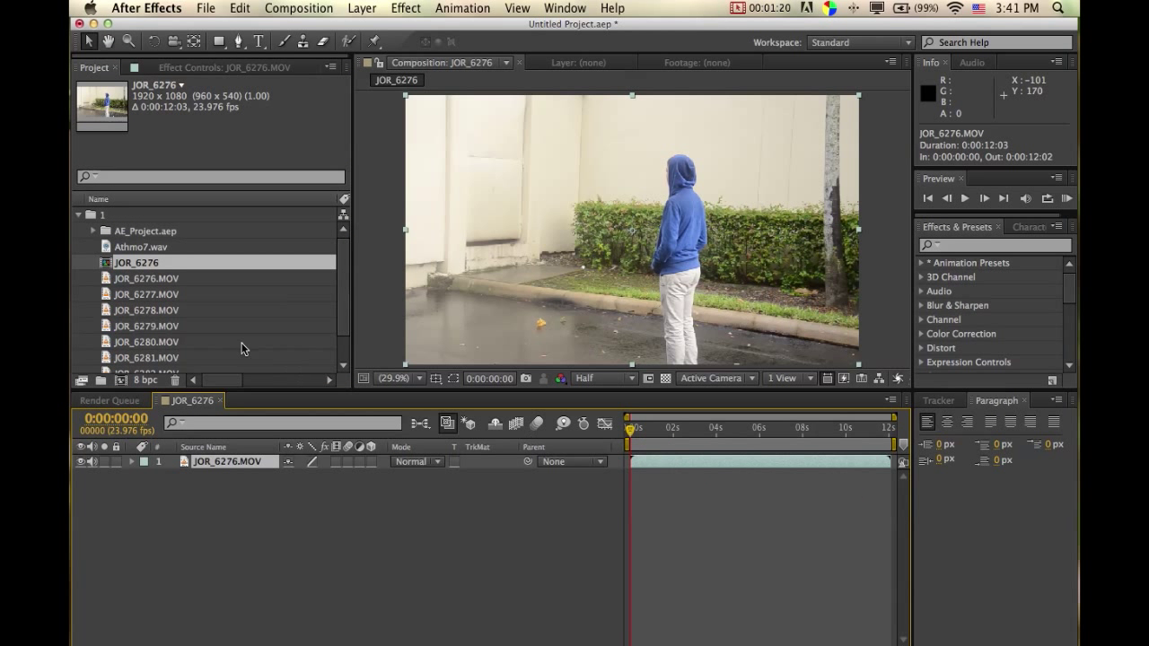
Step: Open Comp 1 from the imported AE_Project.aep folder
click(92, 230)
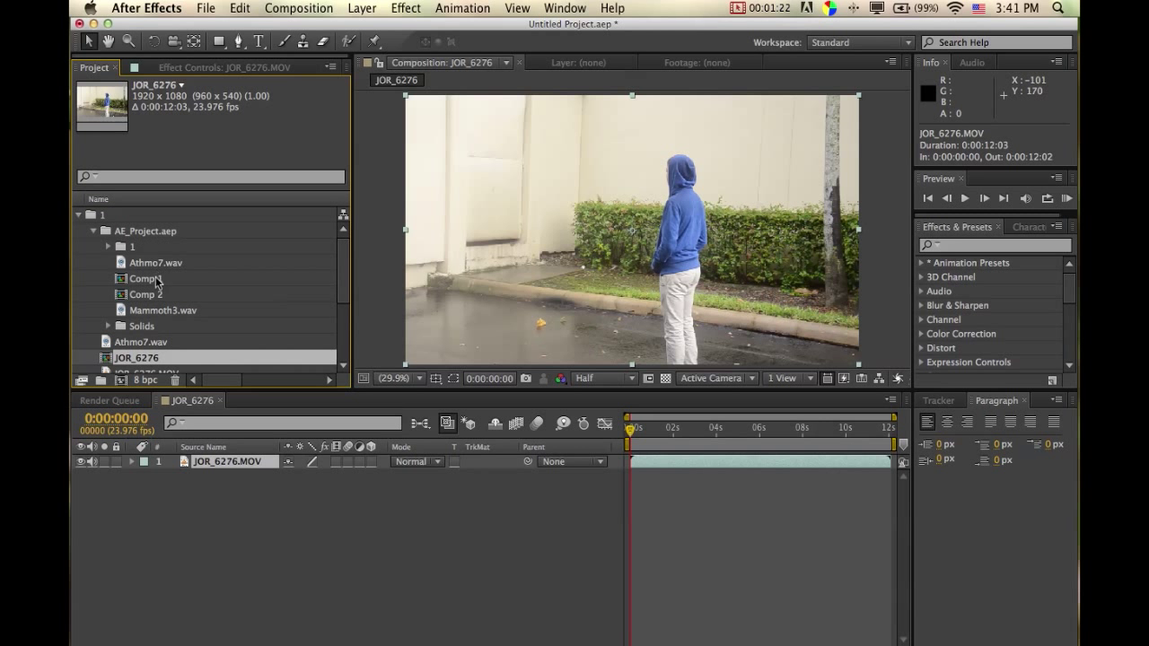
click(157, 279)
double_click(157, 278)
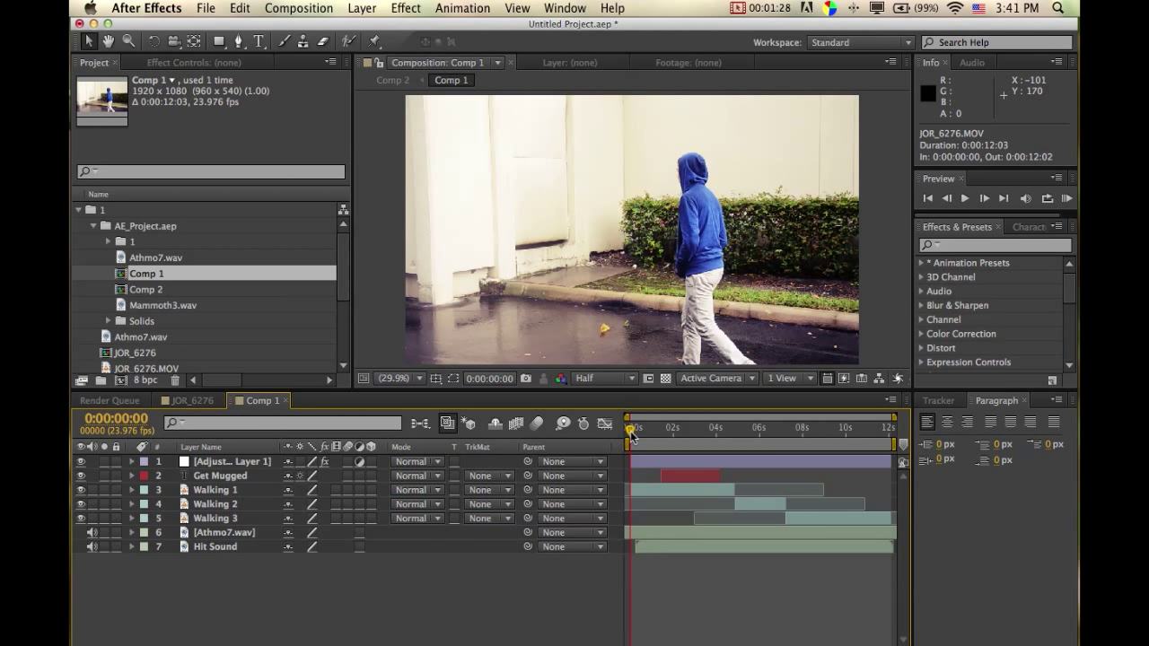
Step: Delete the Athmo7.wav and Hit Sound audio layers from Comp 1
drag(631, 434, 664, 439)
click(706, 436)
click(649, 532)
shift+click(673, 546)
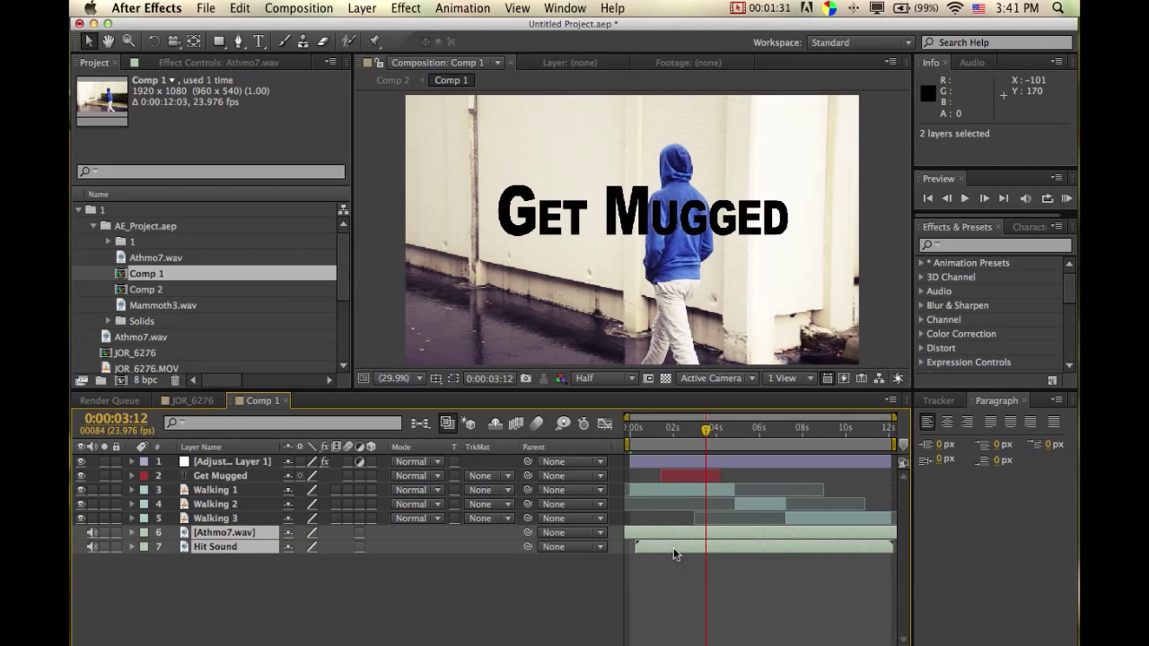
key(Delete)
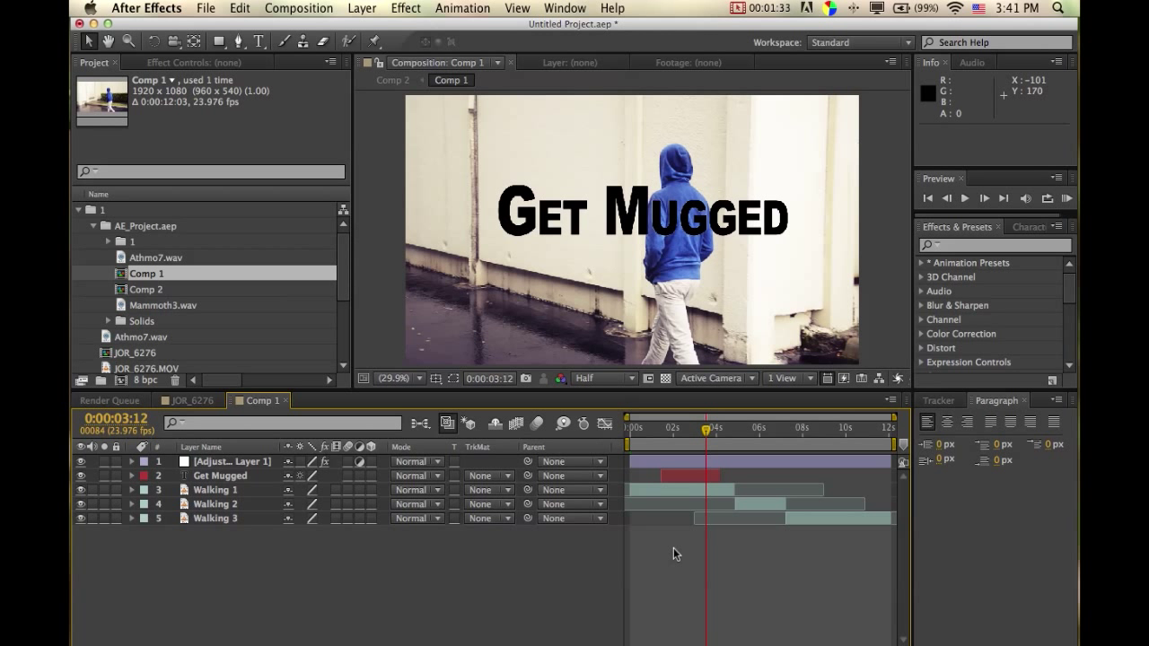
Step: Scrub Comp 1 to examine when the Get Mugged title appears, with the area around the frame in view
drag(705, 430, 700, 430)
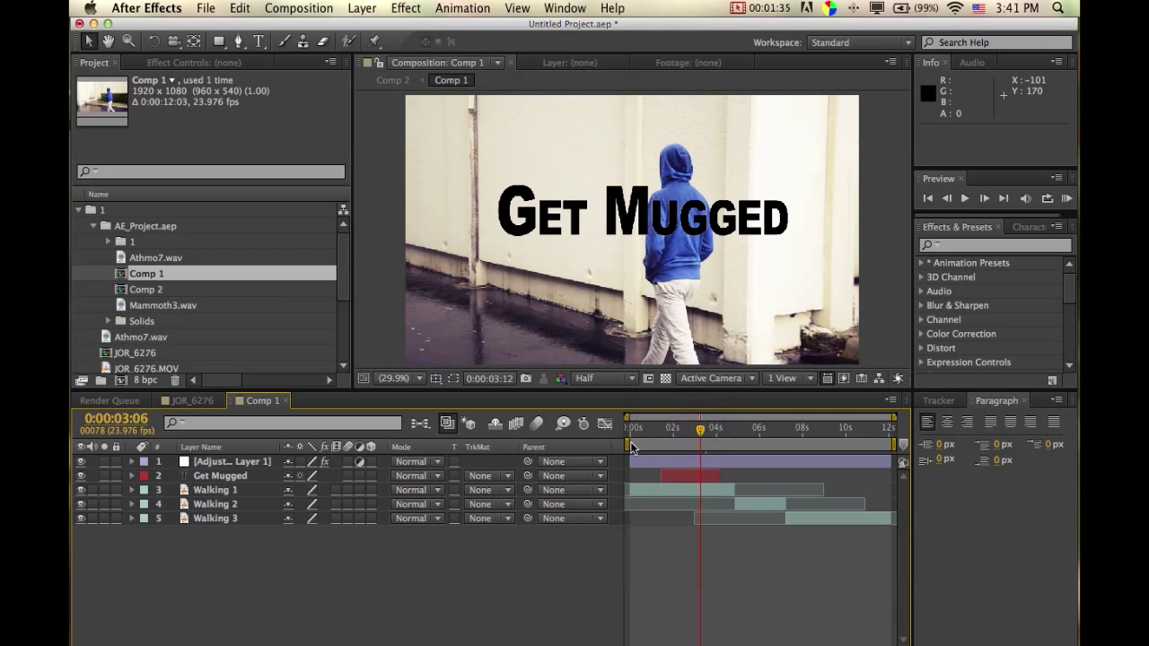
drag(626, 446, 660, 445)
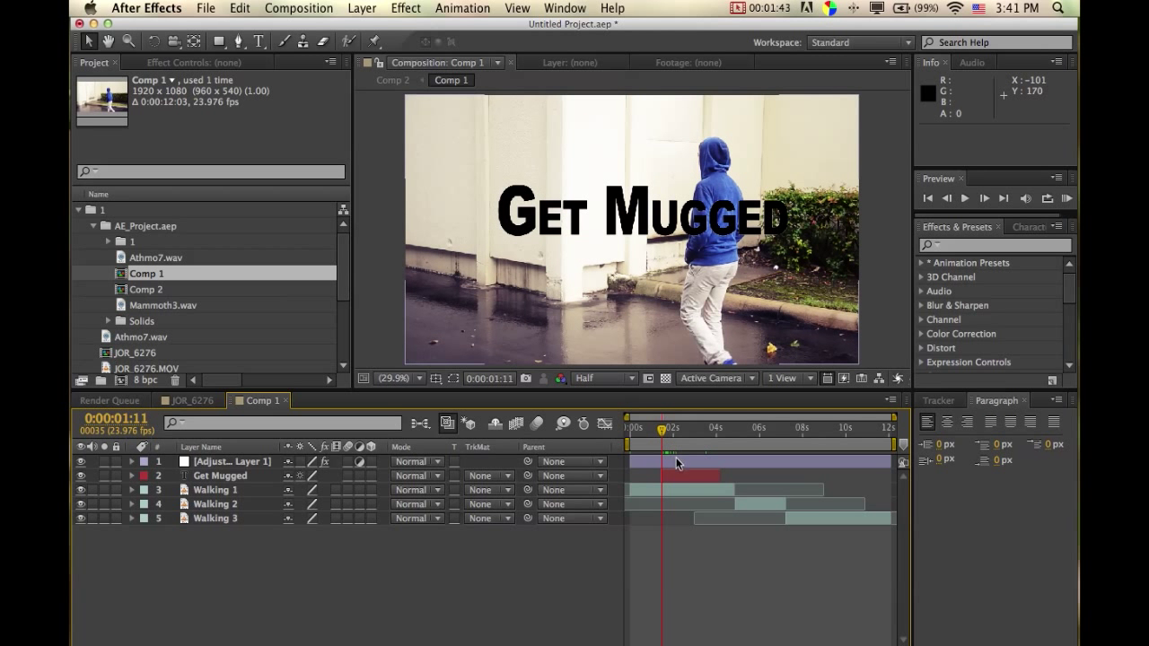
click(687, 469)
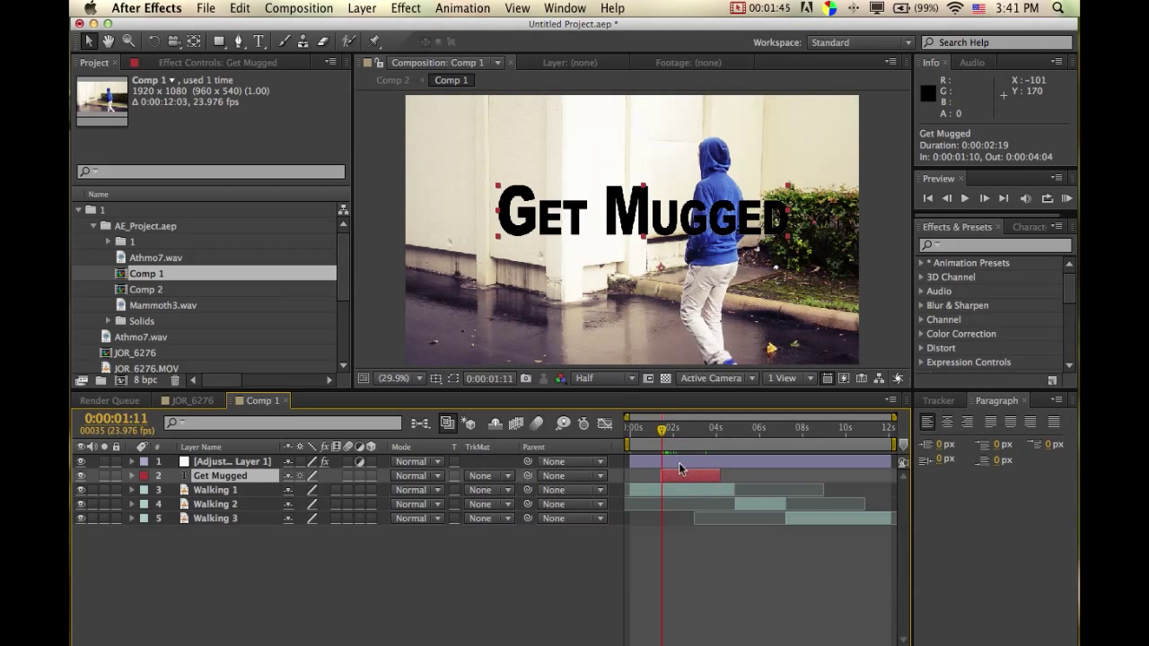
drag(662, 431, 625, 427)
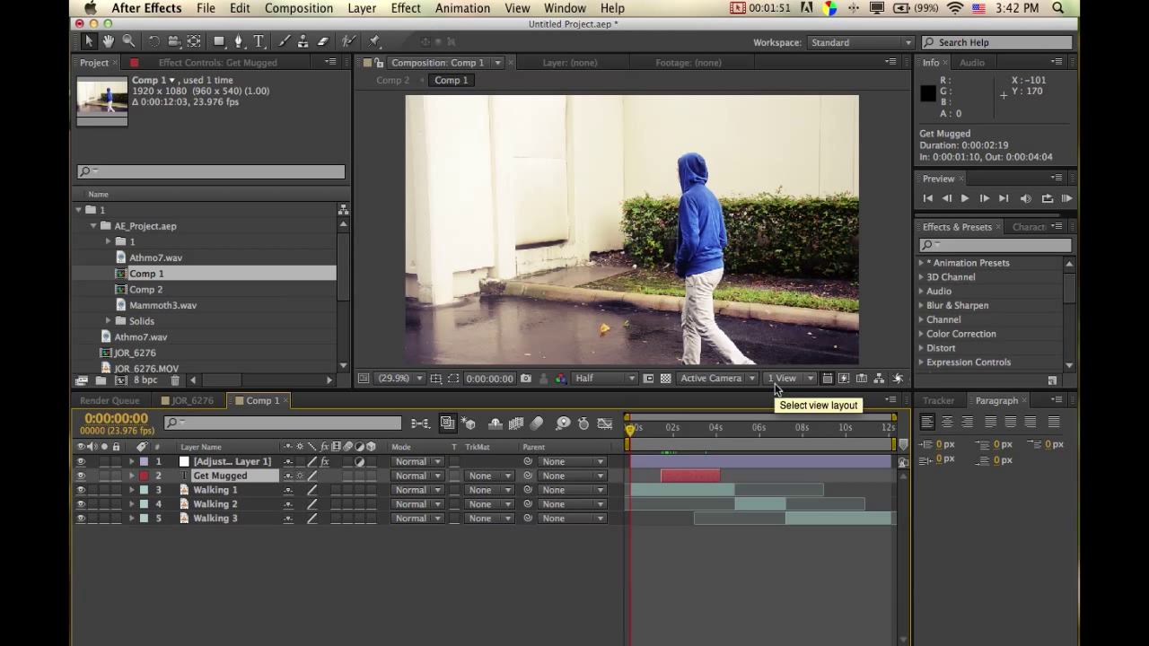
key(comma)
key(comma)
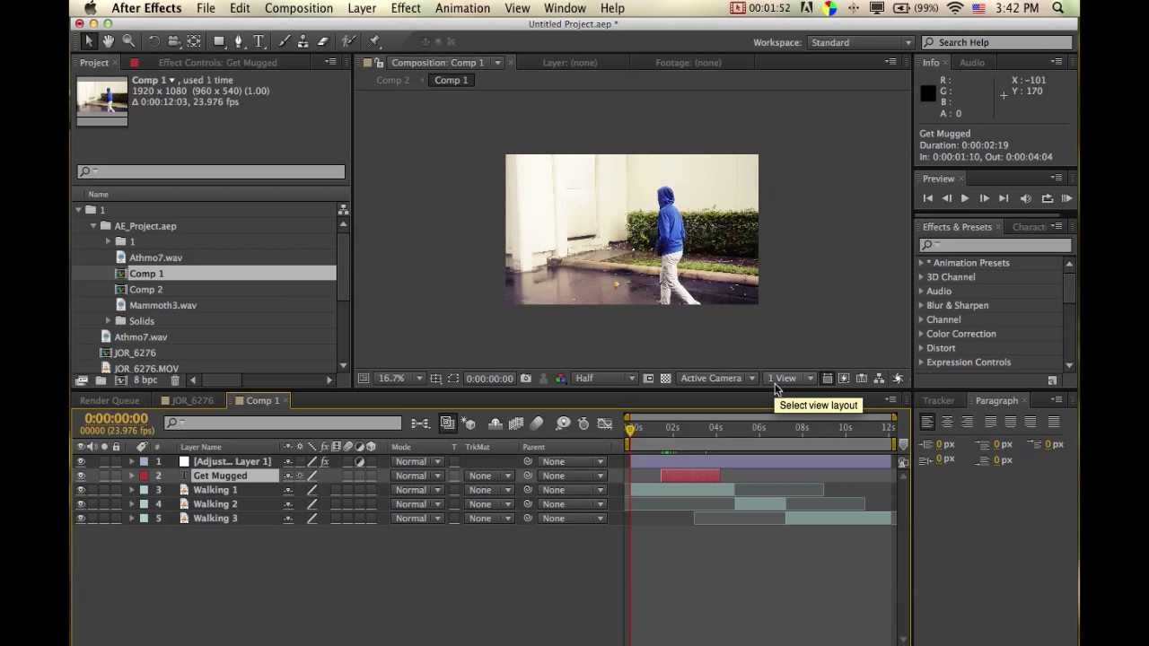
drag(630, 430, 667, 438)
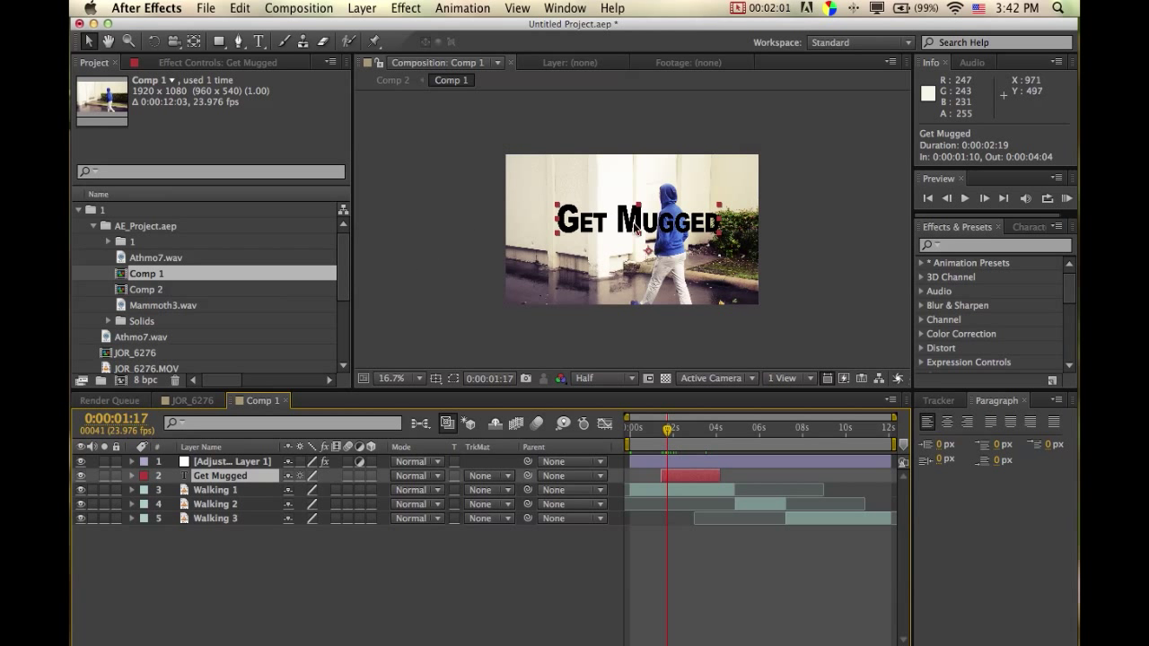
drag(665, 431, 663, 431)
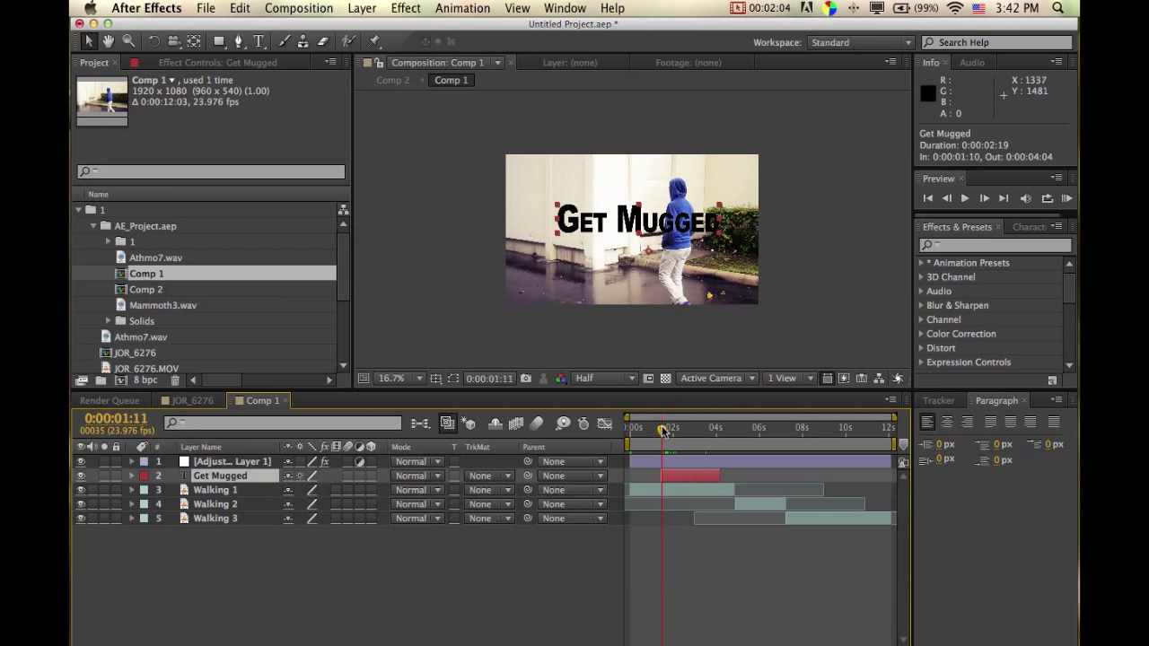
Step: Move the Get Mugged layer so that it starts at 0:00:01:07
double_click(697, 474)
key(Escape)
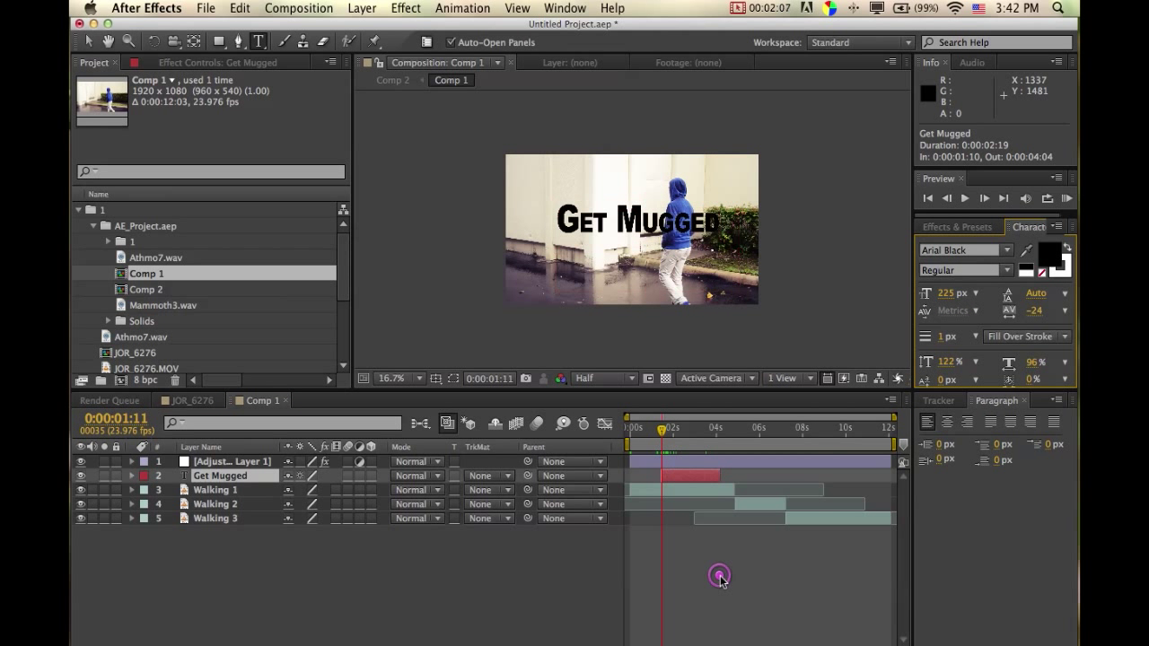
click(720, 577)
drag(661, 435, 658, 435)
click(685, 477)
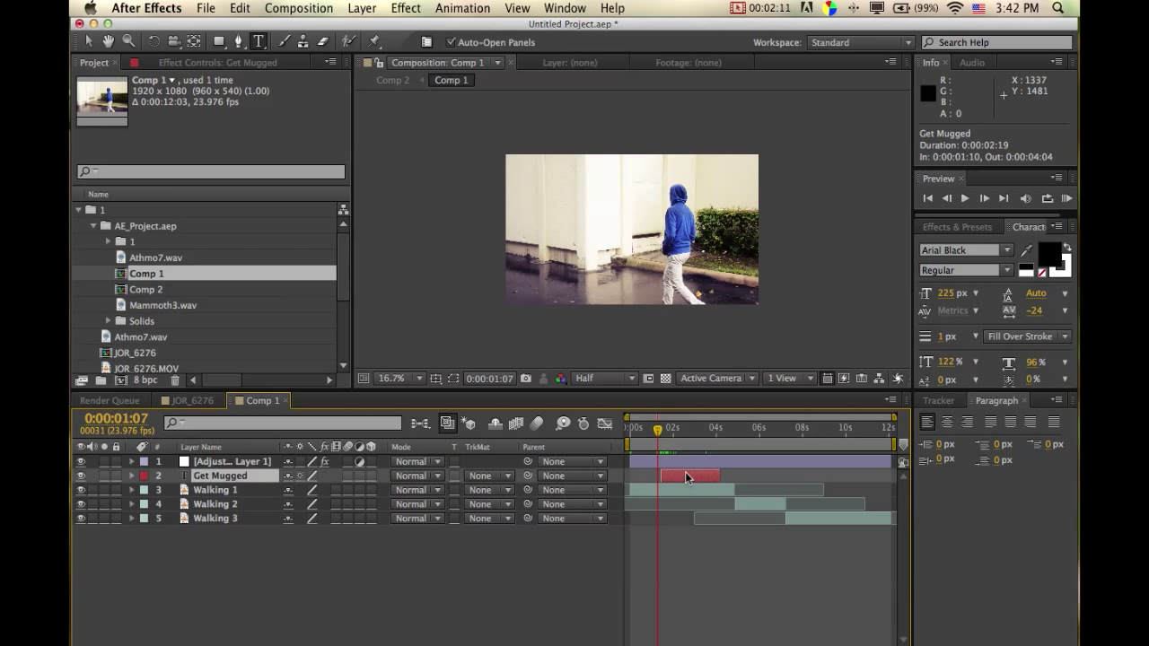
key(bracketleft)
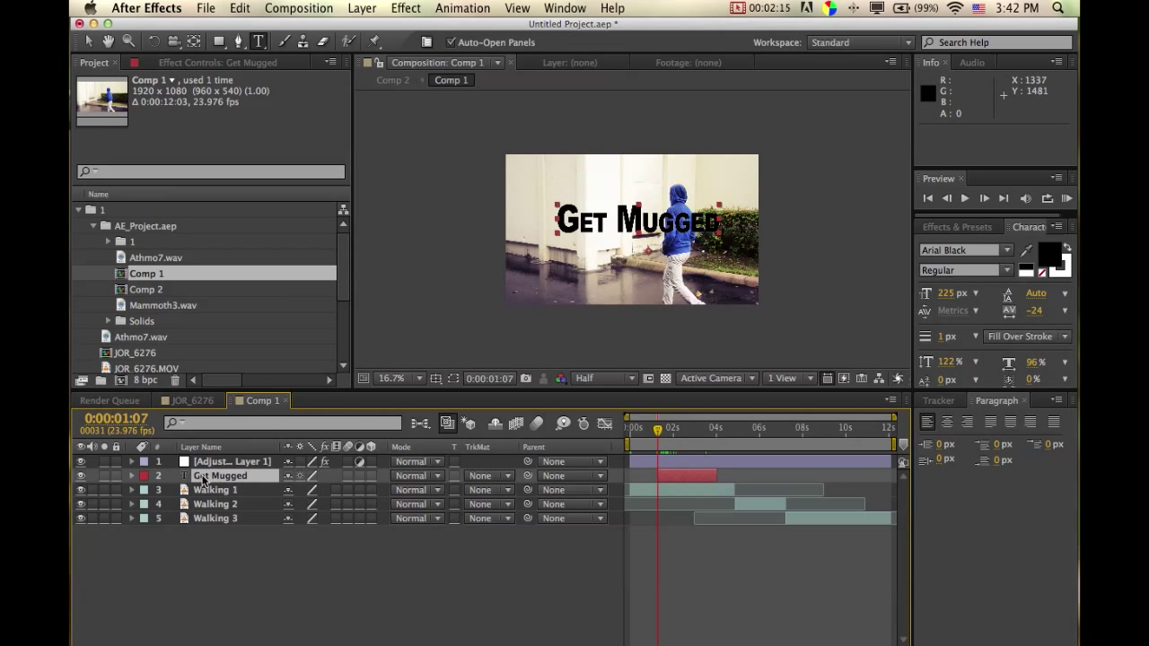
Step: Set a Position keyframe on Get Mugged at 0:00:01:07 and move the title beyond the frame's upper-left corner, at about -618, 78
key(p)
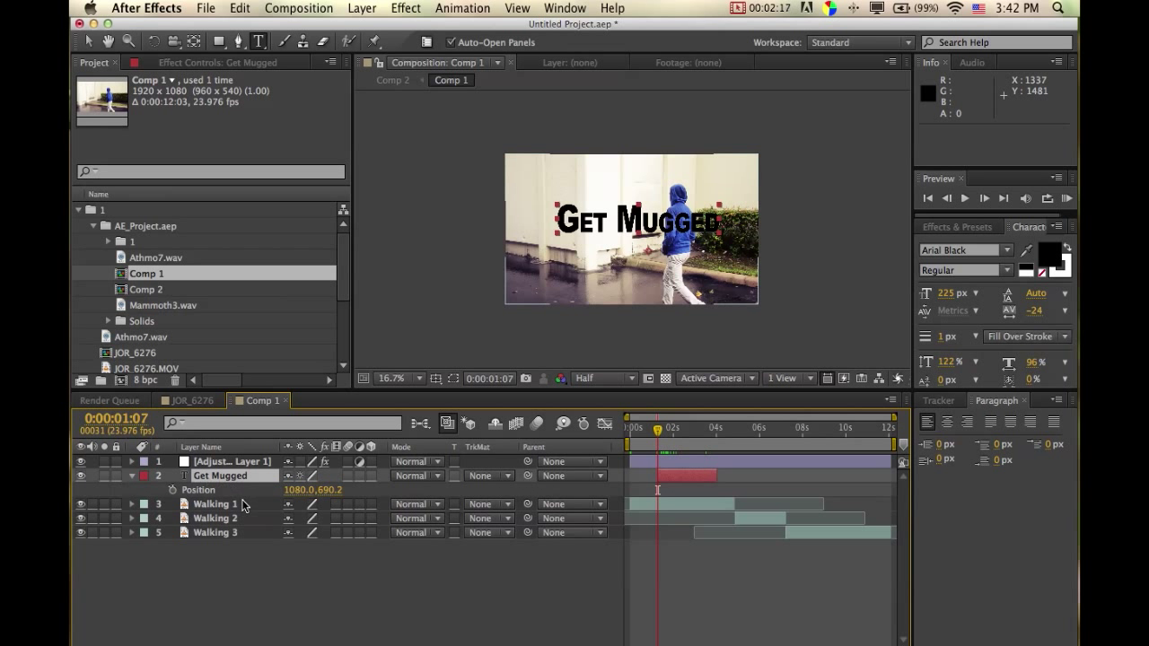
click(172, 491)
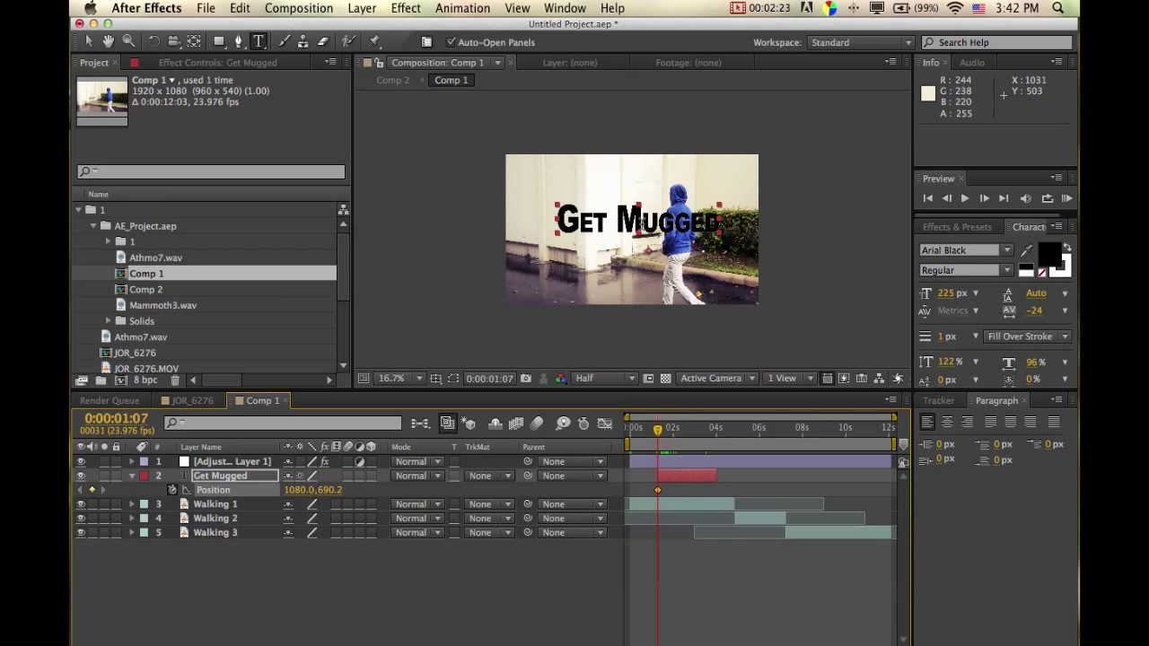
key(v)
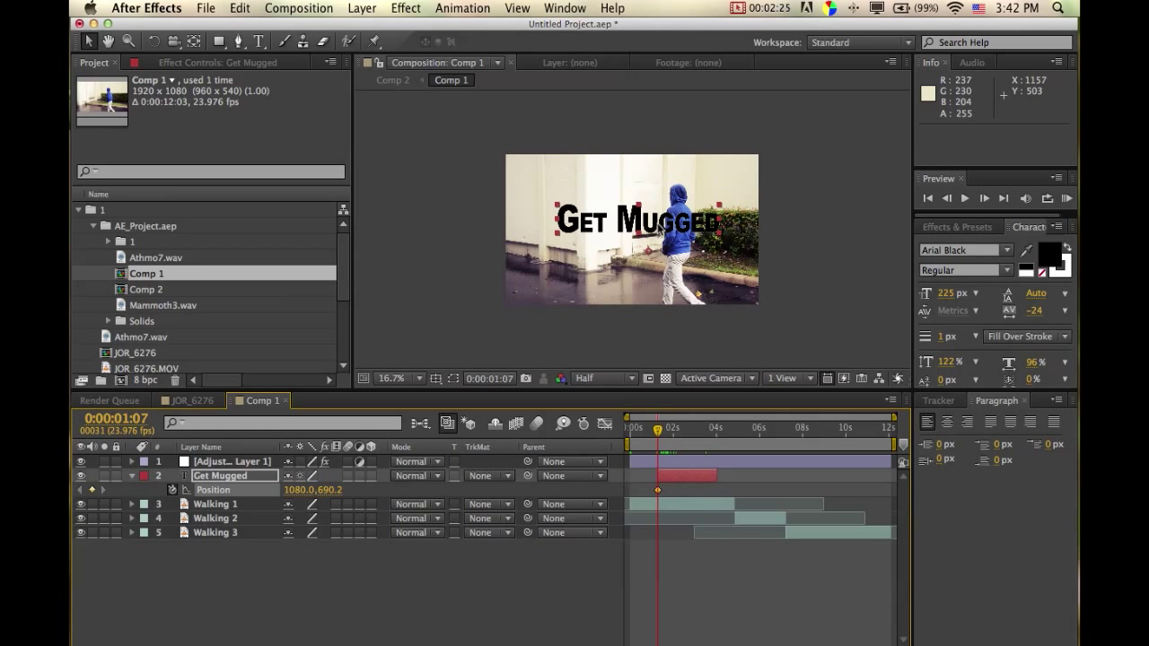
drag(657, 224, 434, 139)
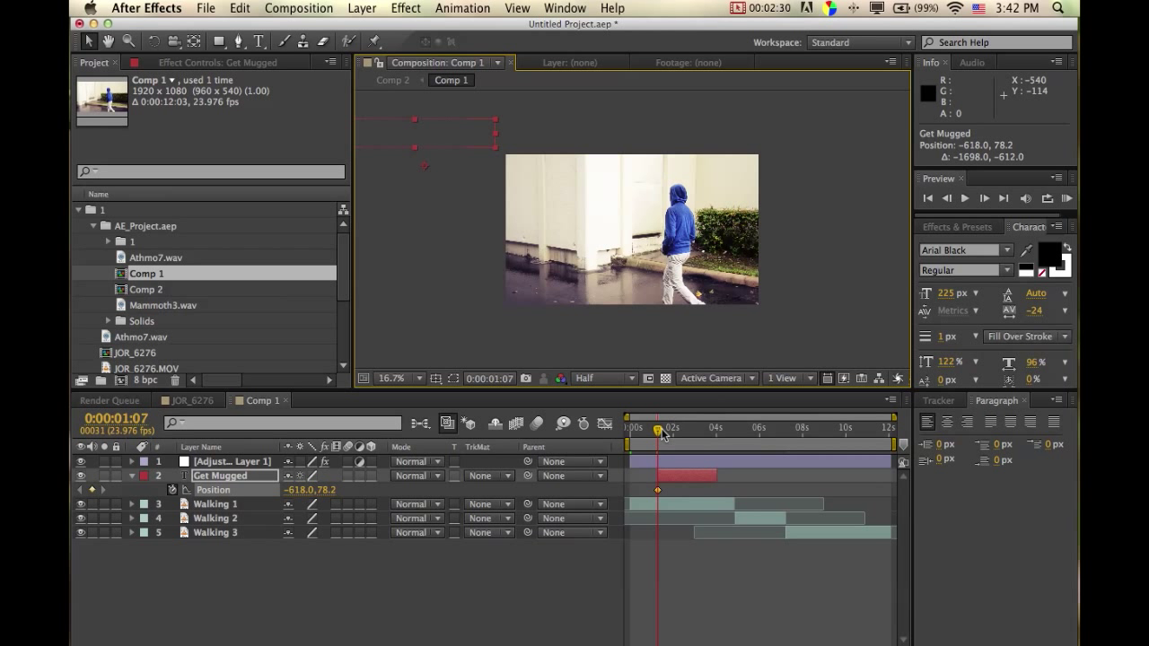
Step: Center the Get Mugged title in the view at 0:00:02:04, adding a second Position keyframe
drag(662, 434, 682, 434)
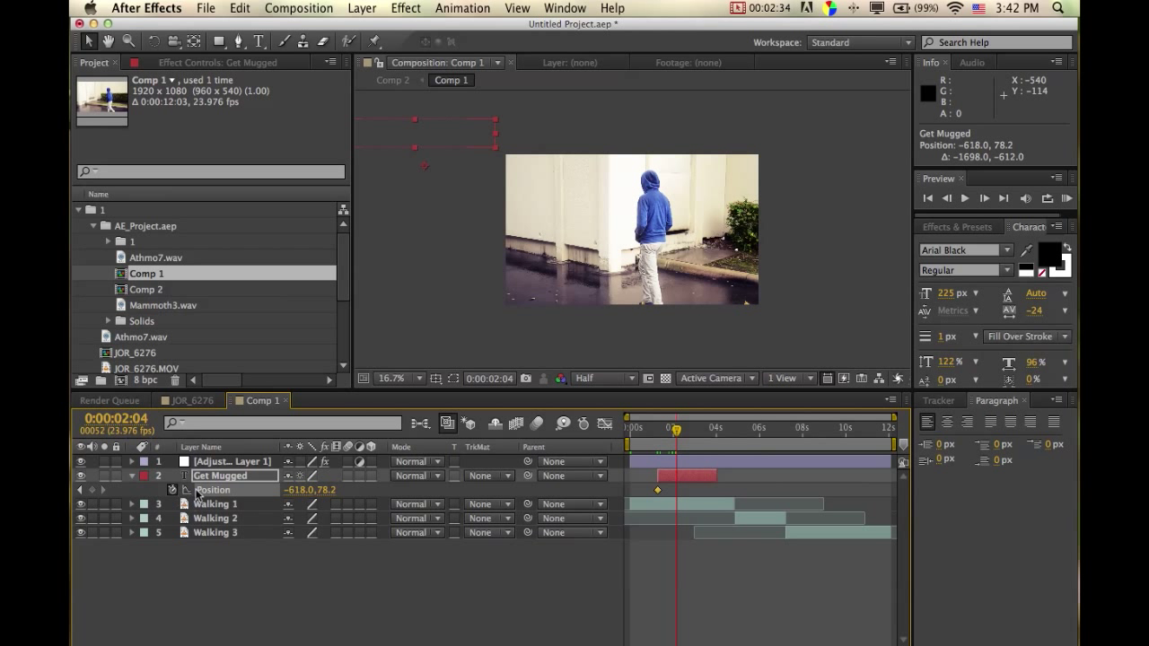
right_click(687, 479)
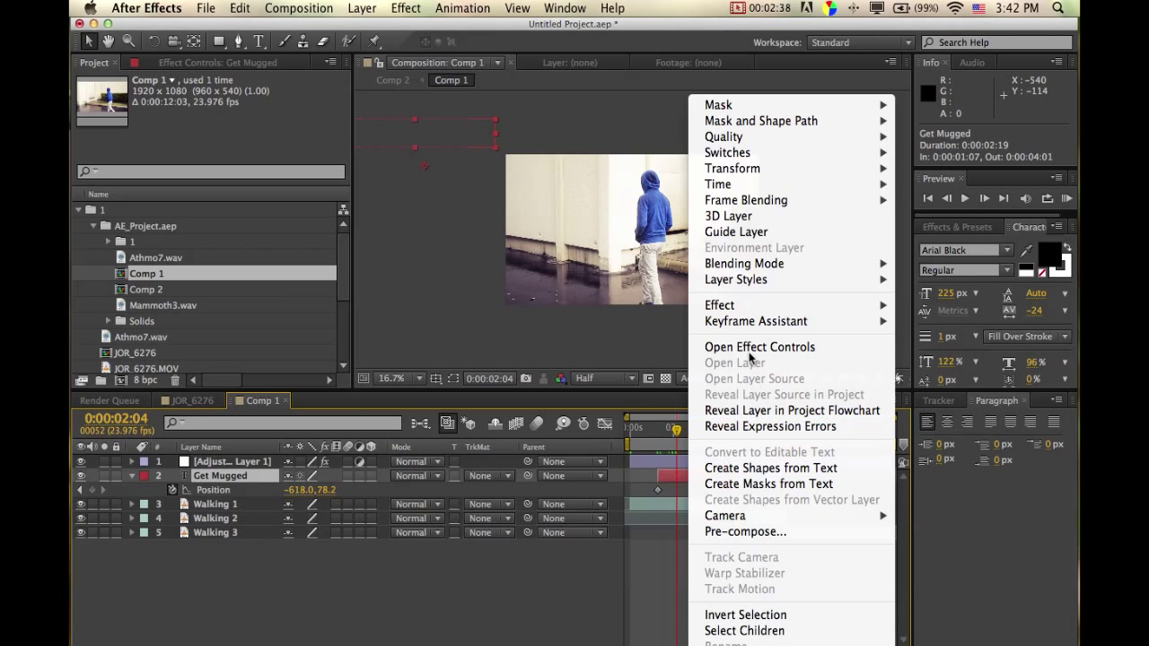
mouse_move(753, 169)
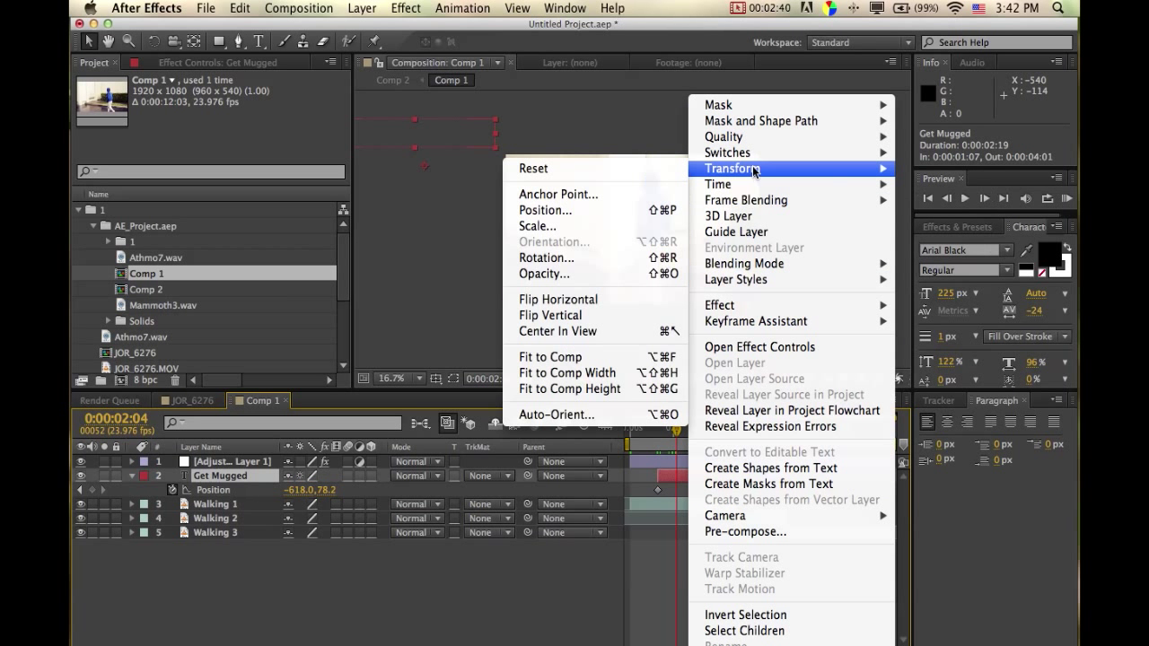
click(603, 332)
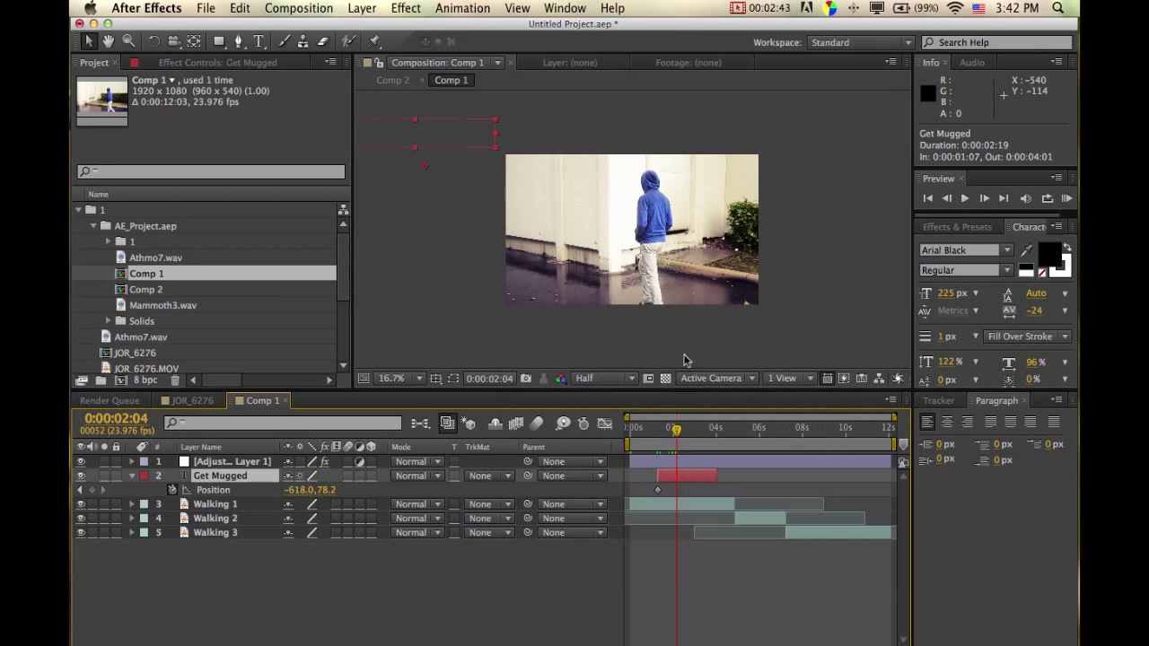
Step: Review the title's slide-in between its Position keyframes and examine its placement relative to the frame's center at 0:00:02:04
drag(676, 431, 656, 436)
click(672, 432)
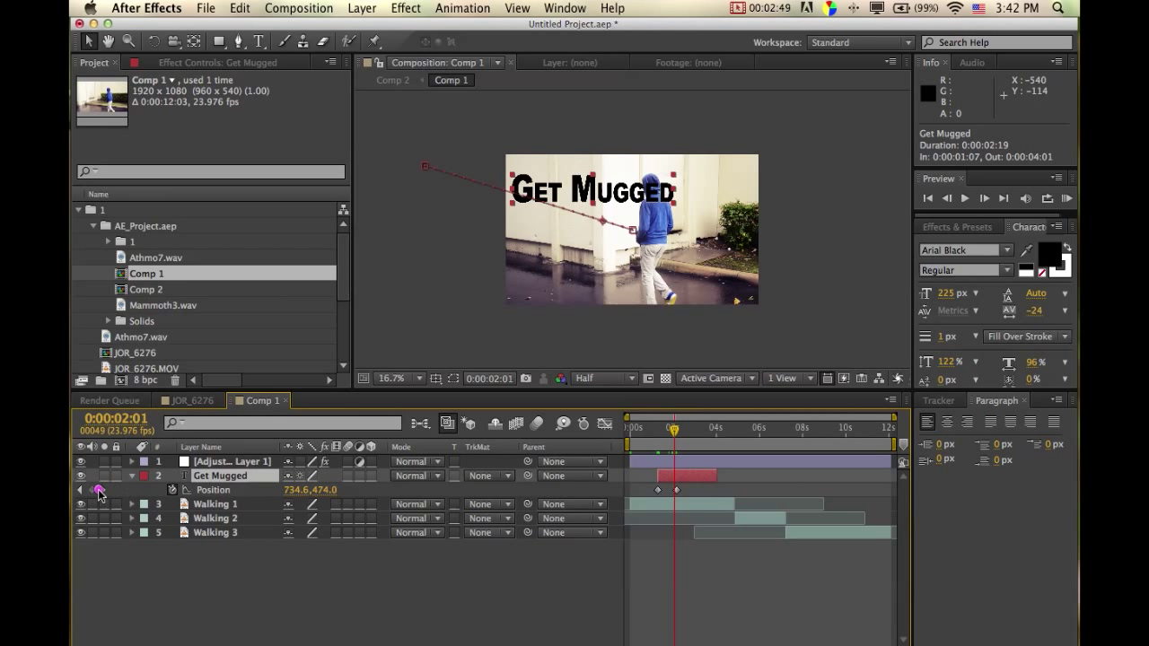
click(106, 491)
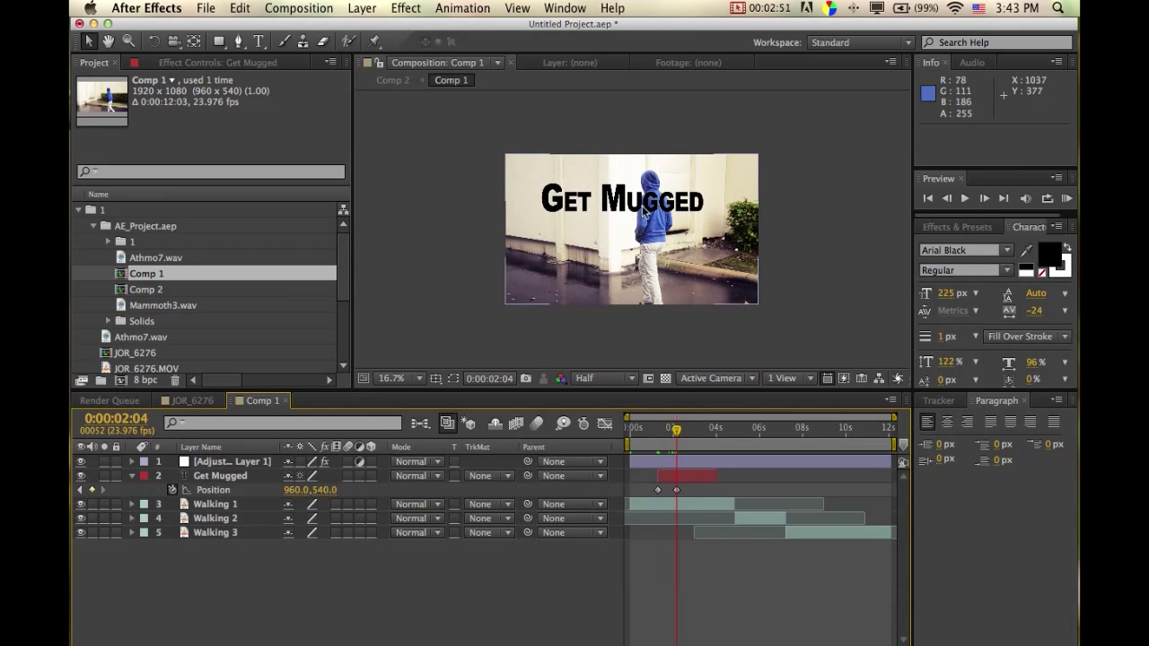
click(696, 218)
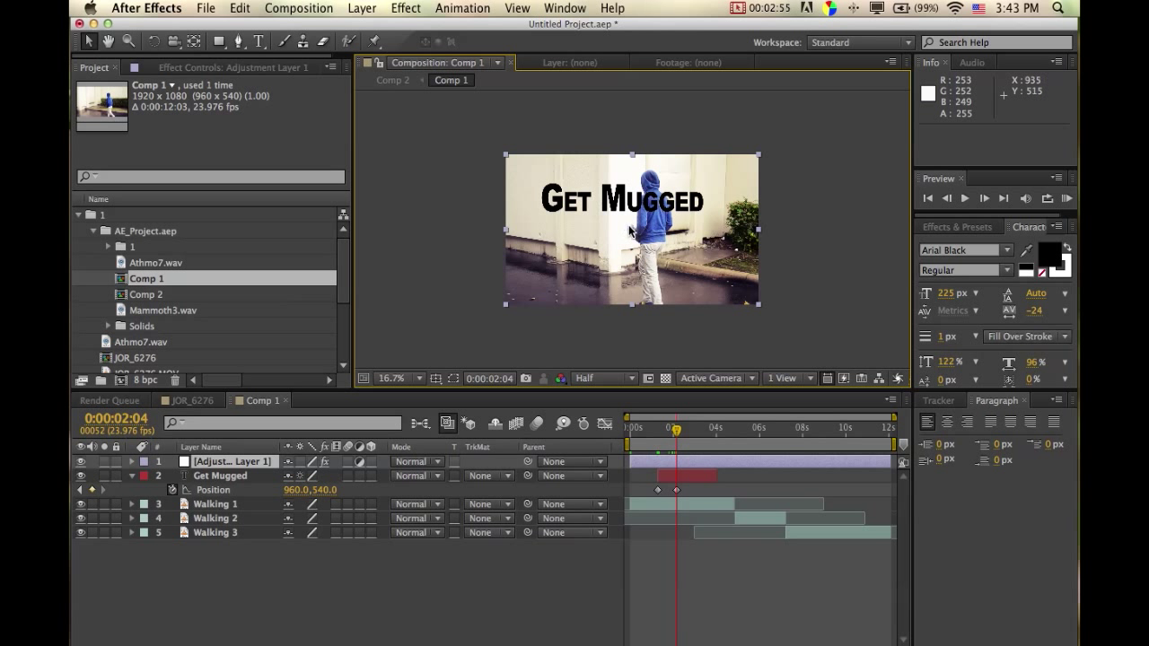
scroll(629, 231, up, 5)
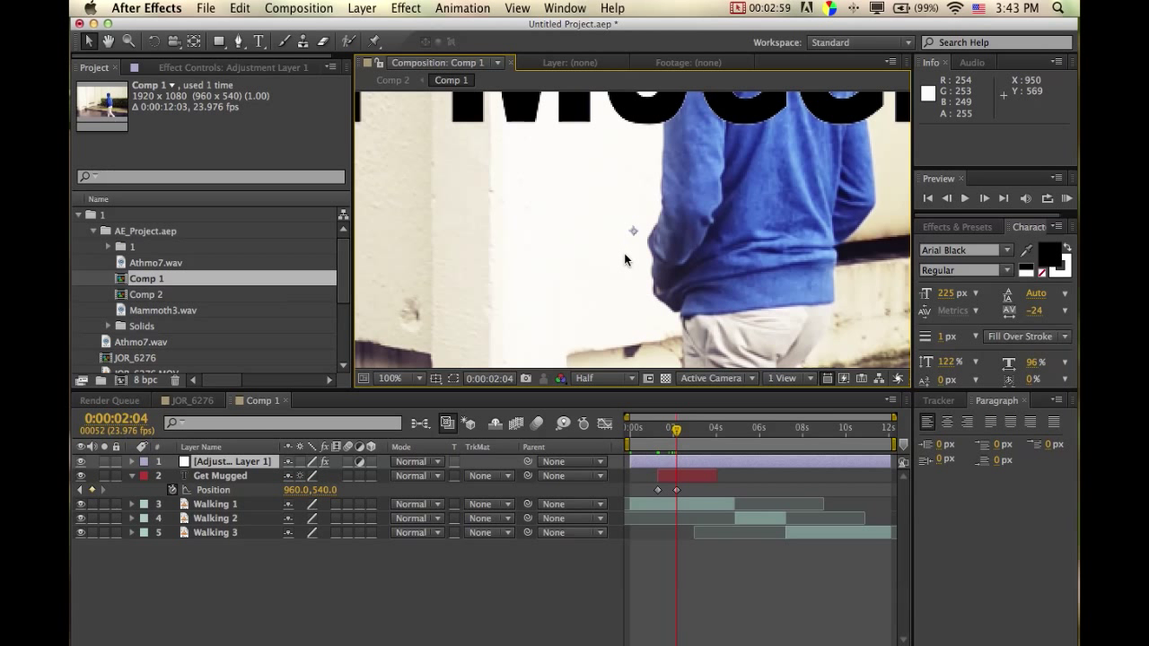
scroll(626, 259, down, 4)
scroll(664, 246, down, 2)
scroll(702, 236, up, 2)
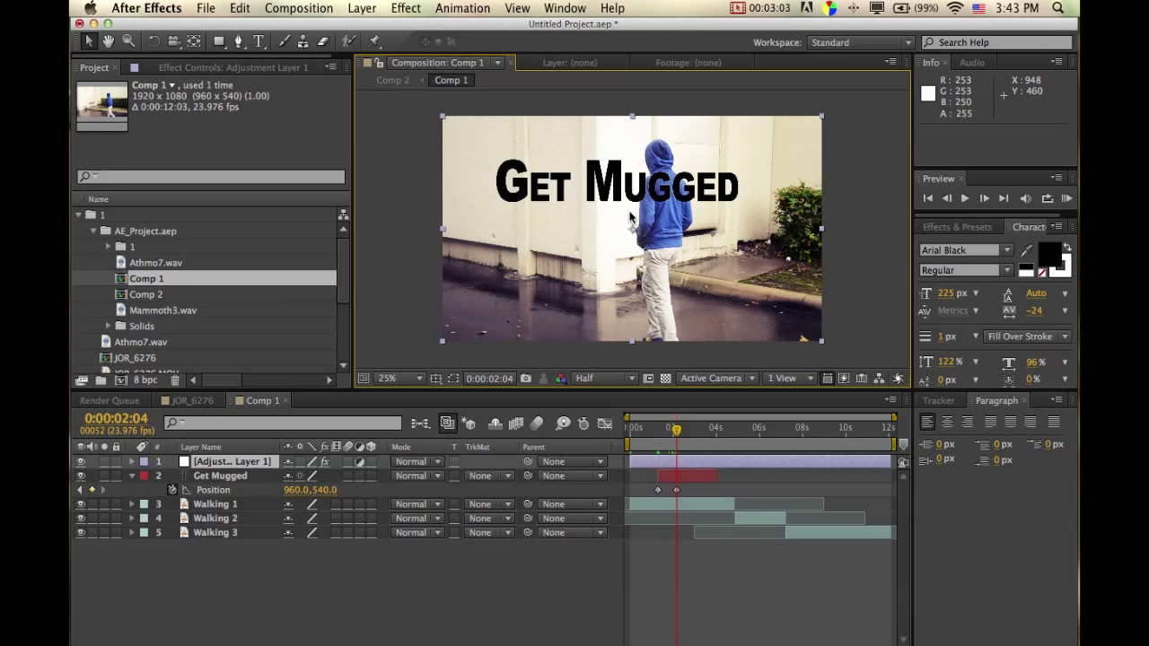
Step: Try to move the anchor point onto the title with the Pan Behind tool and center the Get Mugged layer in the view
click(193, 42)
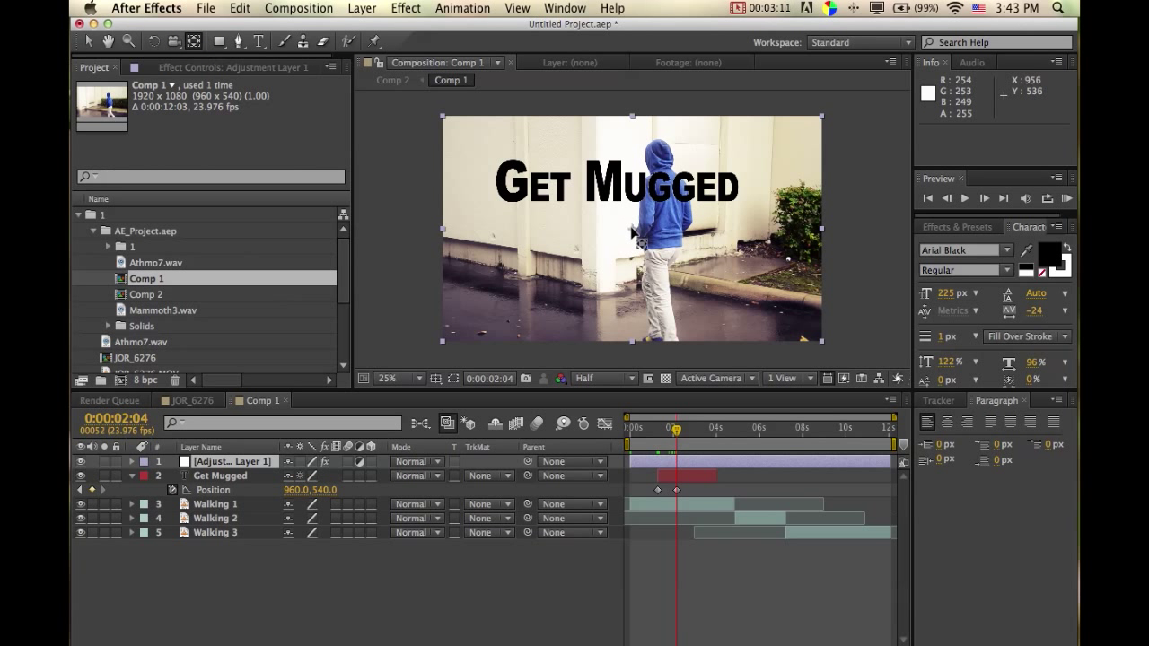
drag(635, 235, 633, 198)
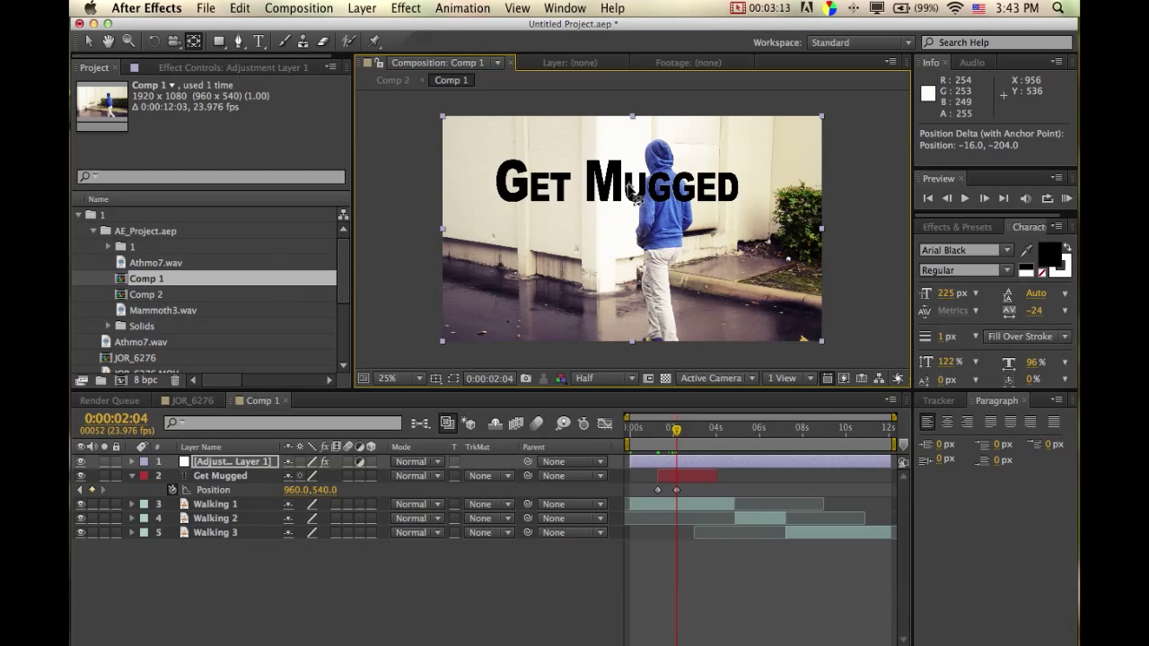
click(221, 478)
click(229, 478)
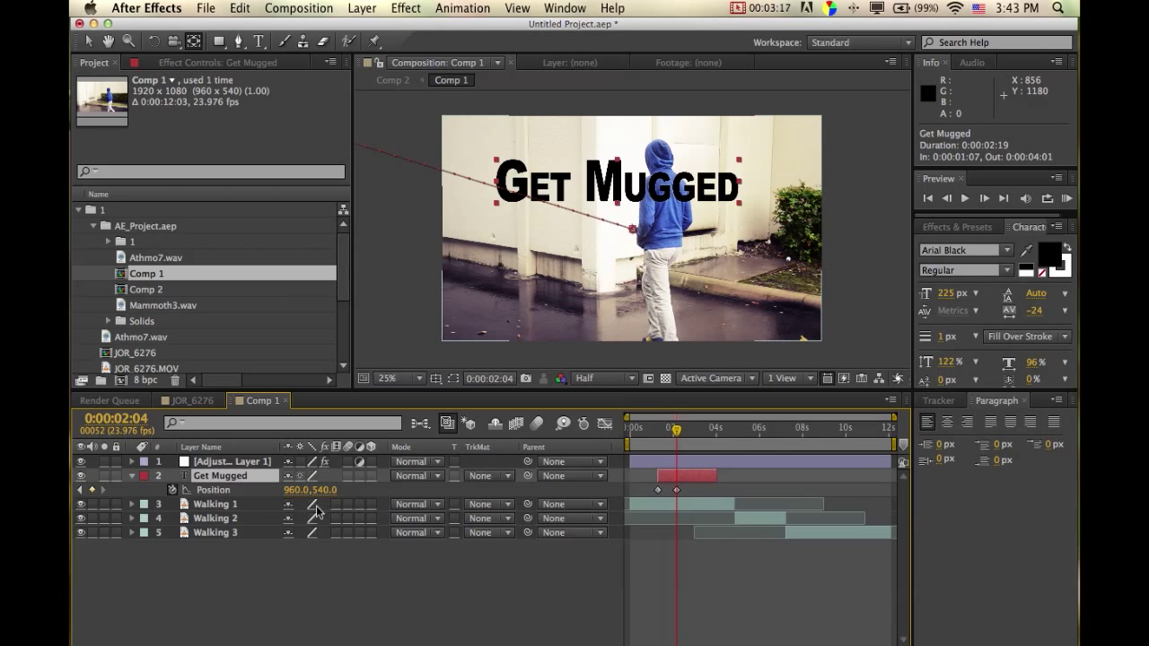
right_click(685, 474)
mouse_move(709, 201)
mouse_move(739, 177)
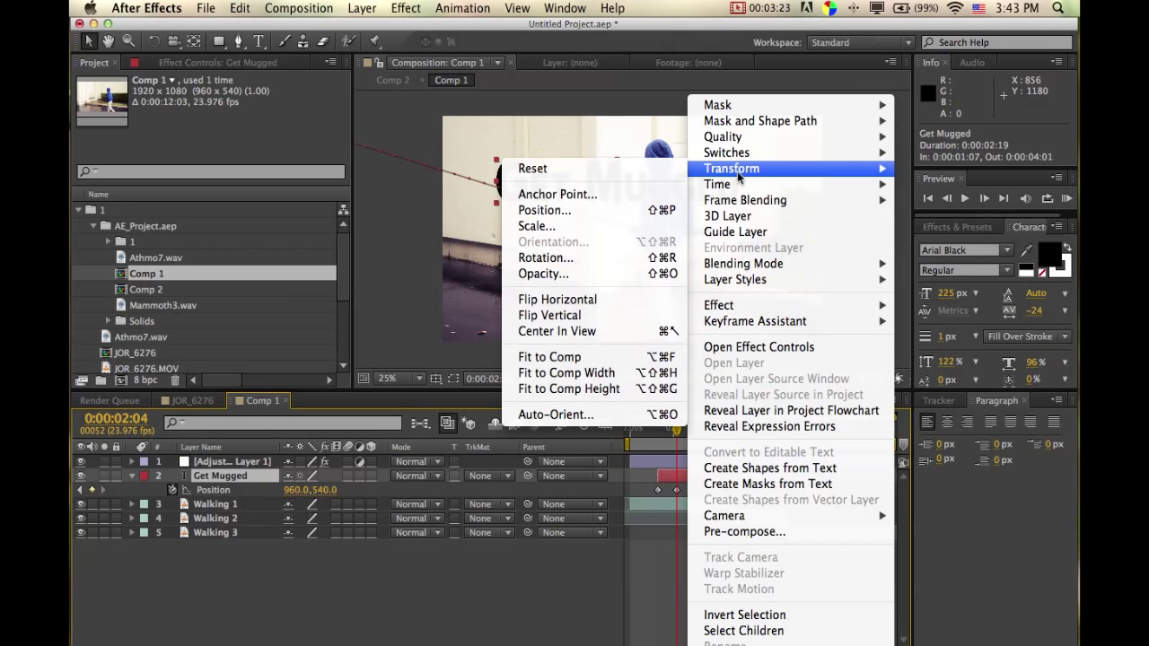
click(582, 331)
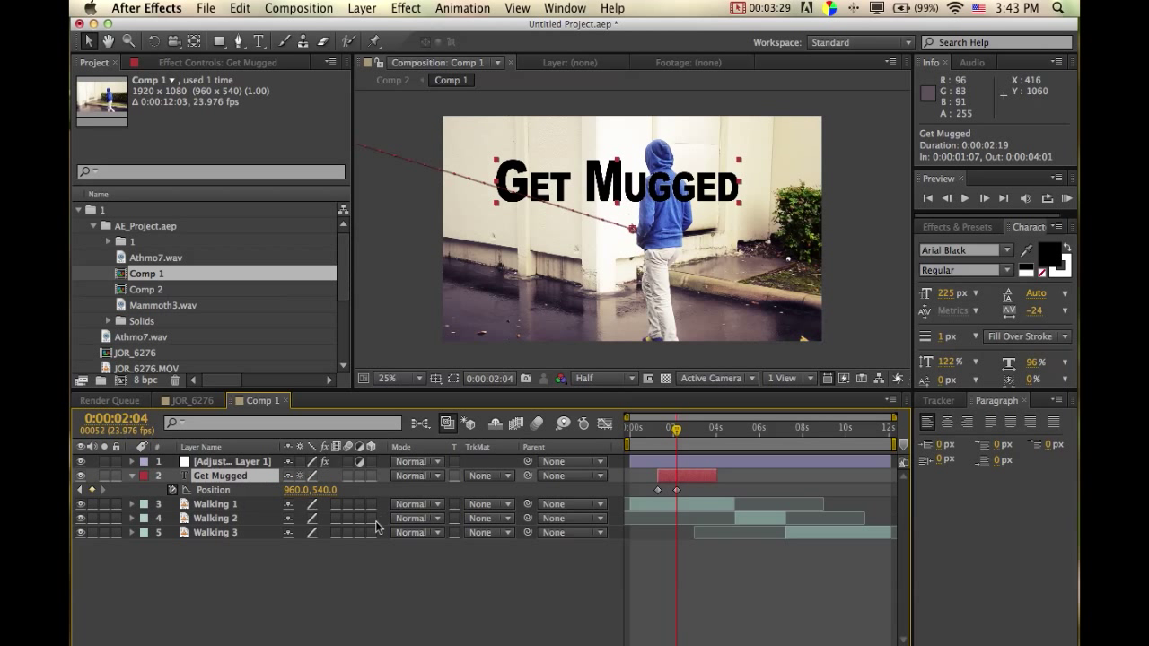
Step: Move the Get Mugged layer's anchor point onto the middle of its text and center the title in the view at 0:00:02:04
click(192, 42)
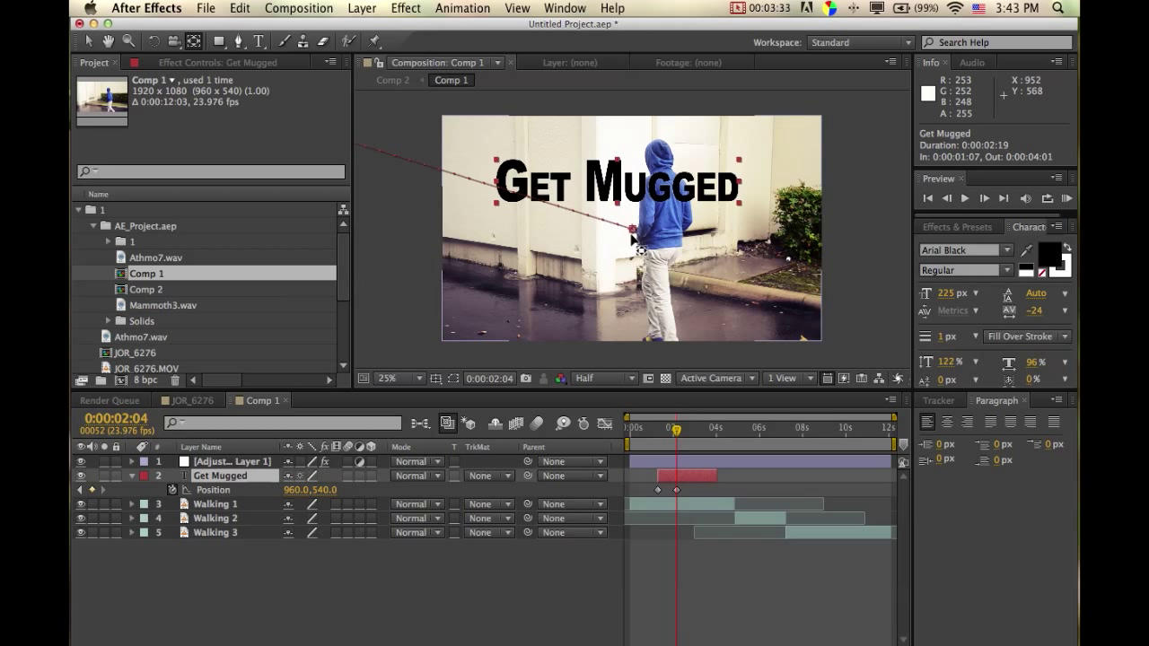
drag(631, 235, 619, 186)
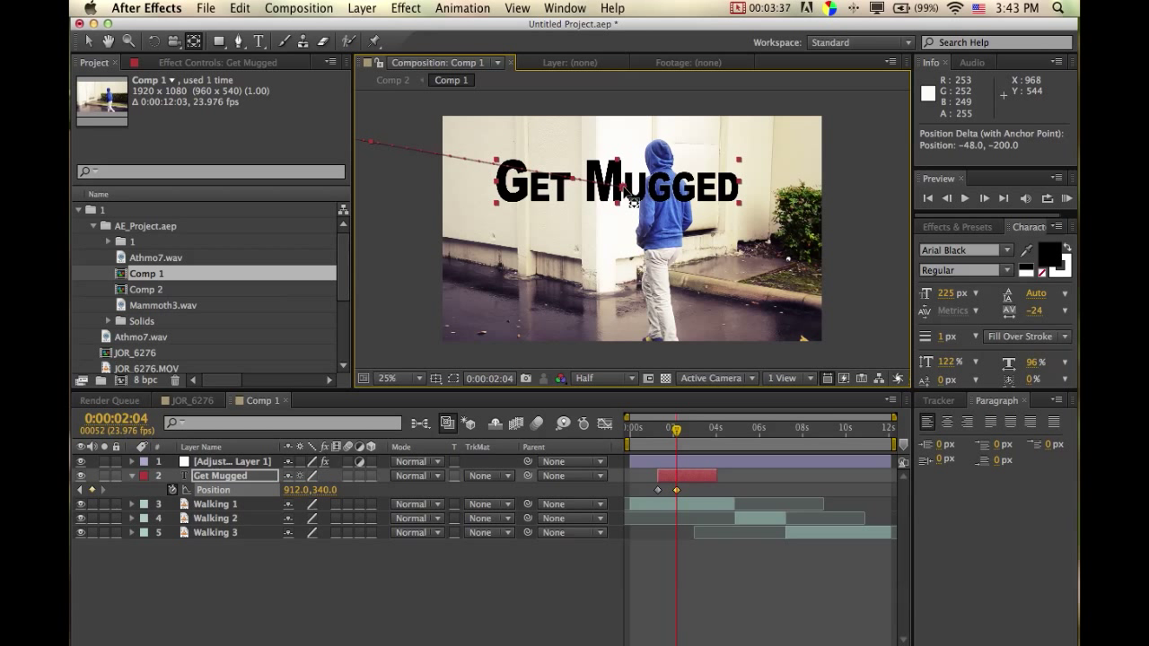
right_click(245, 483)
mouse_move(296, 175)
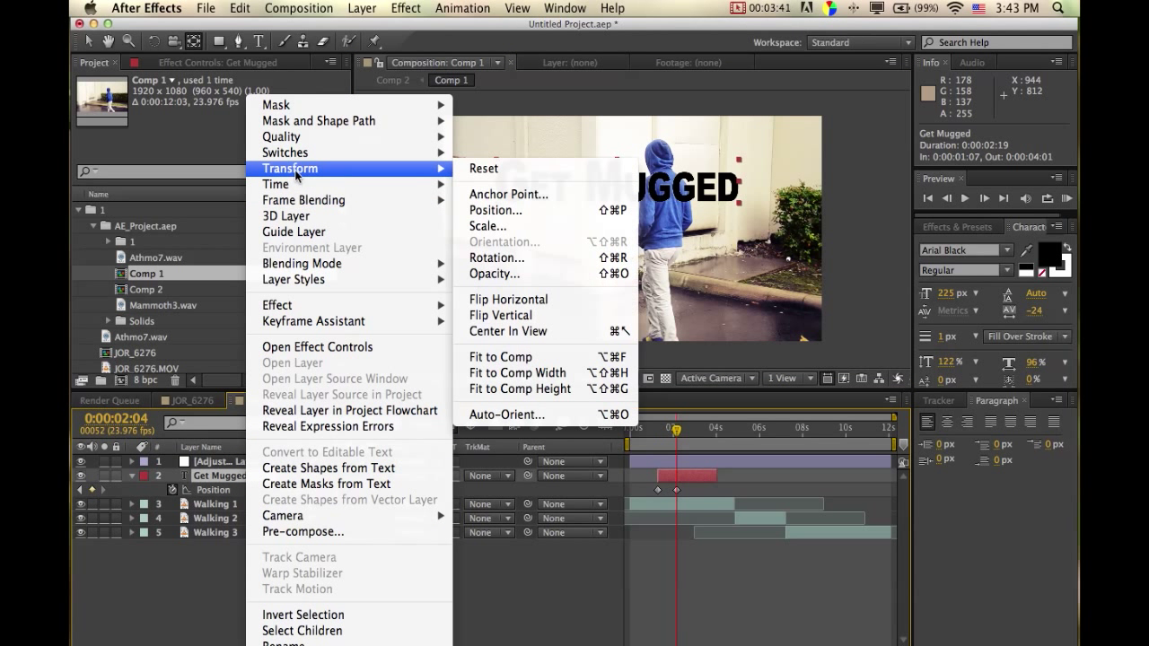
click(511, 330)
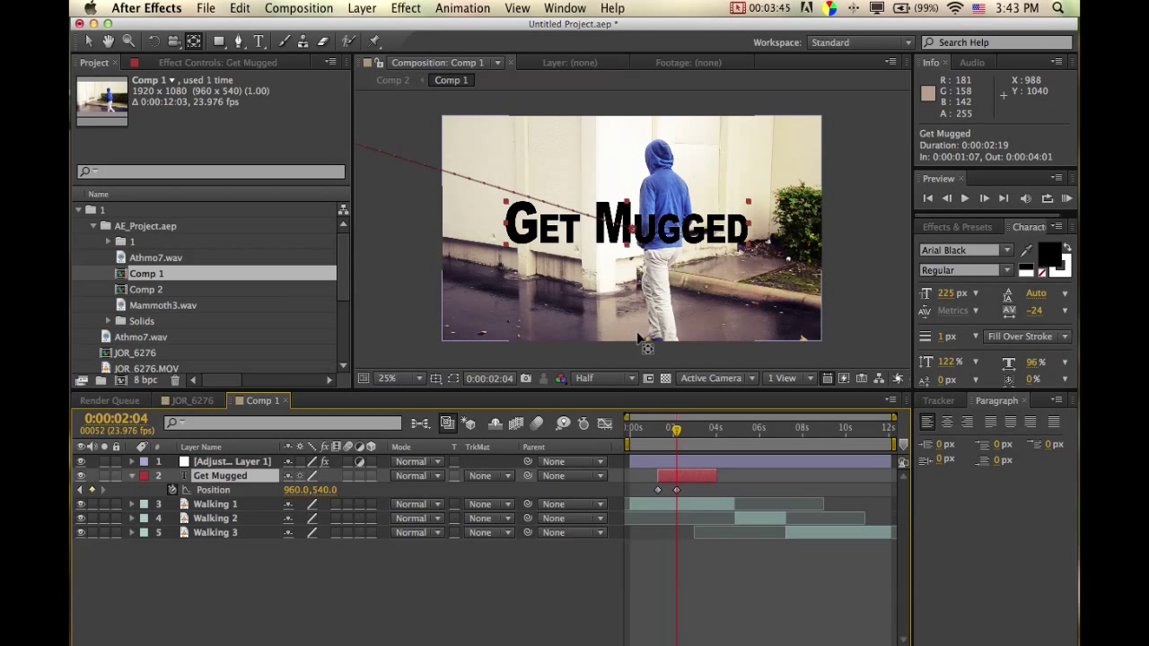
click(750, 556)
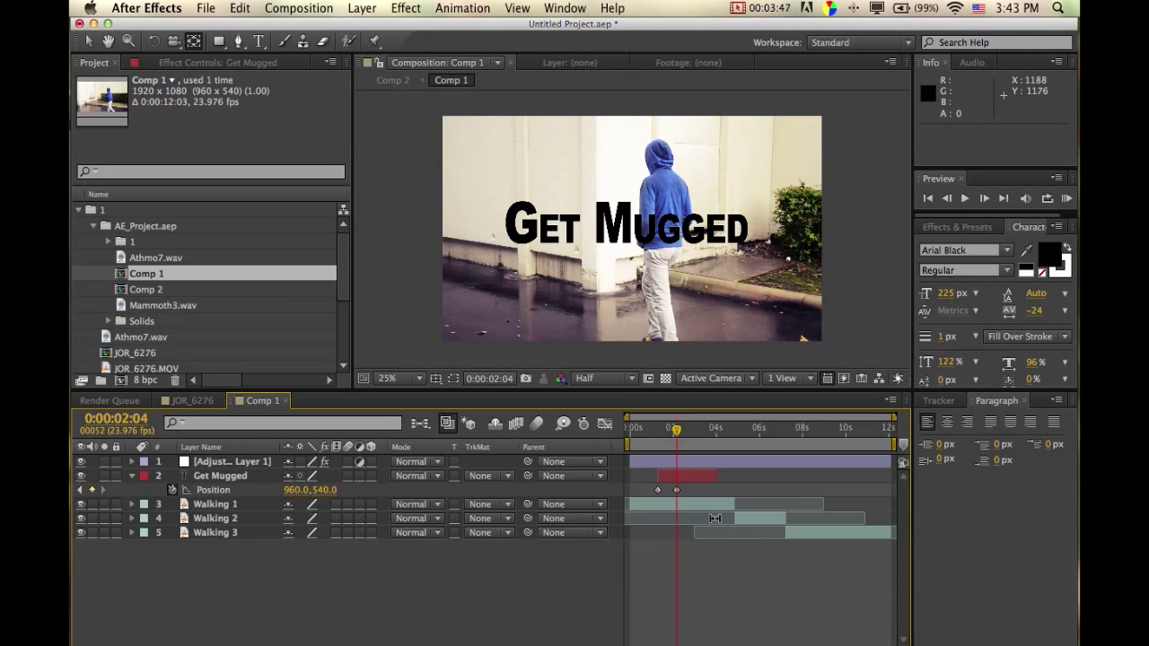
Step: Run a RAM preview of the title's slide-in from 0:00:00:20 and inspect the moving title at 0:00:01:20
drag(677, 433, 649, 435)
click(1066, 198)
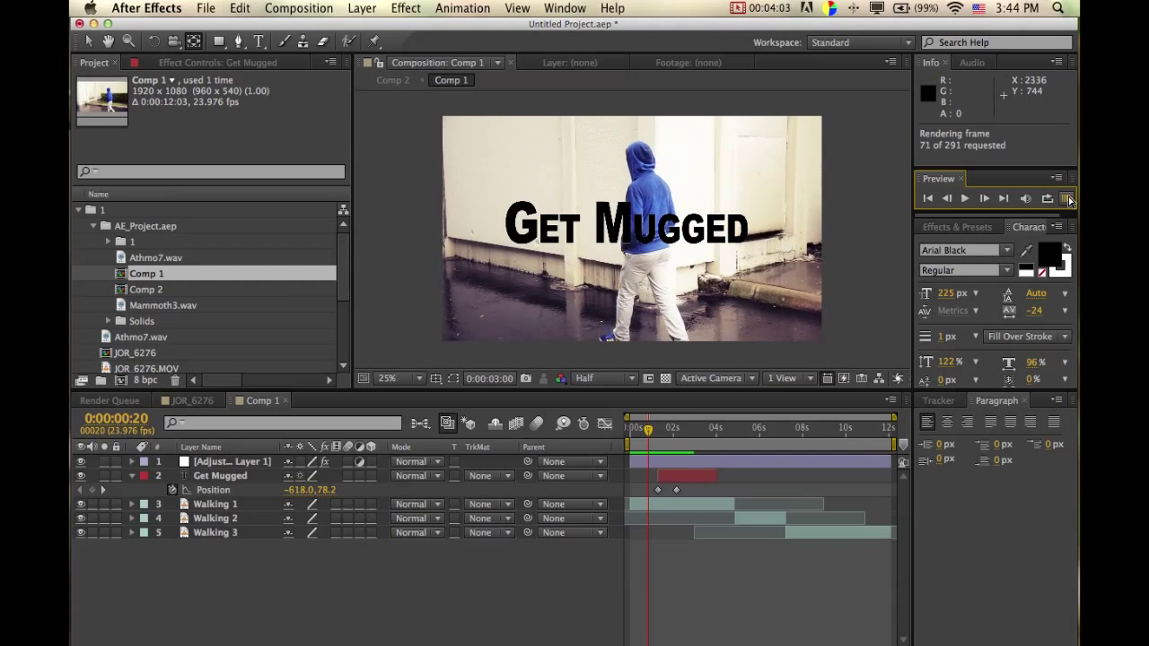
click(1068, 199)
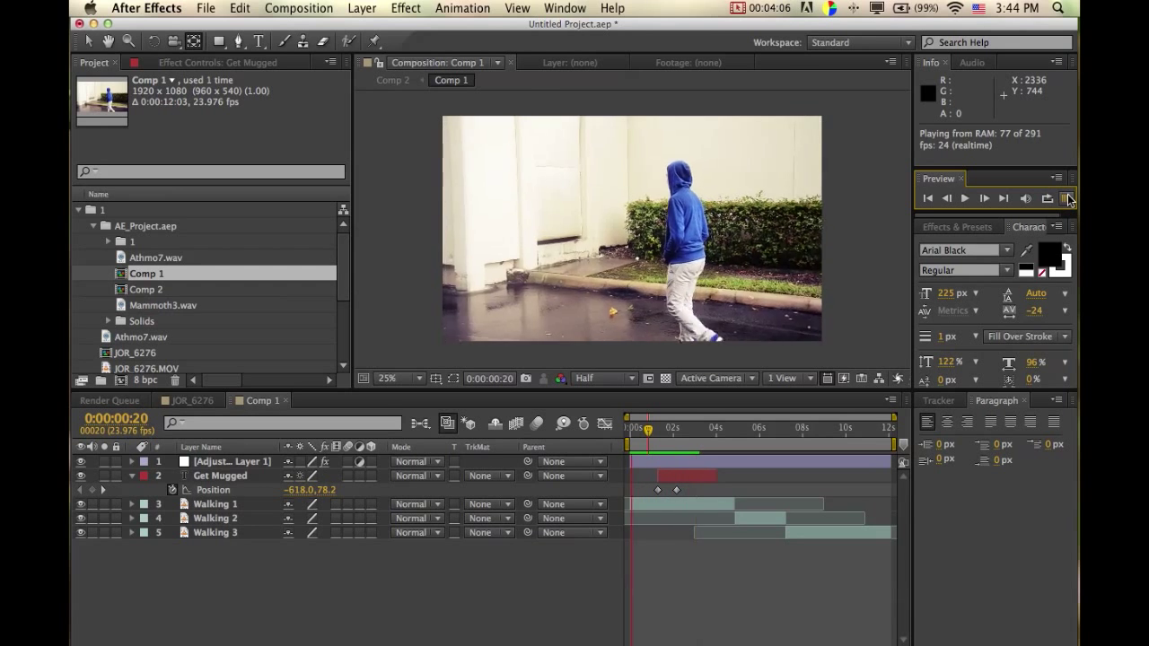
drag(652, 436, 674, 437)
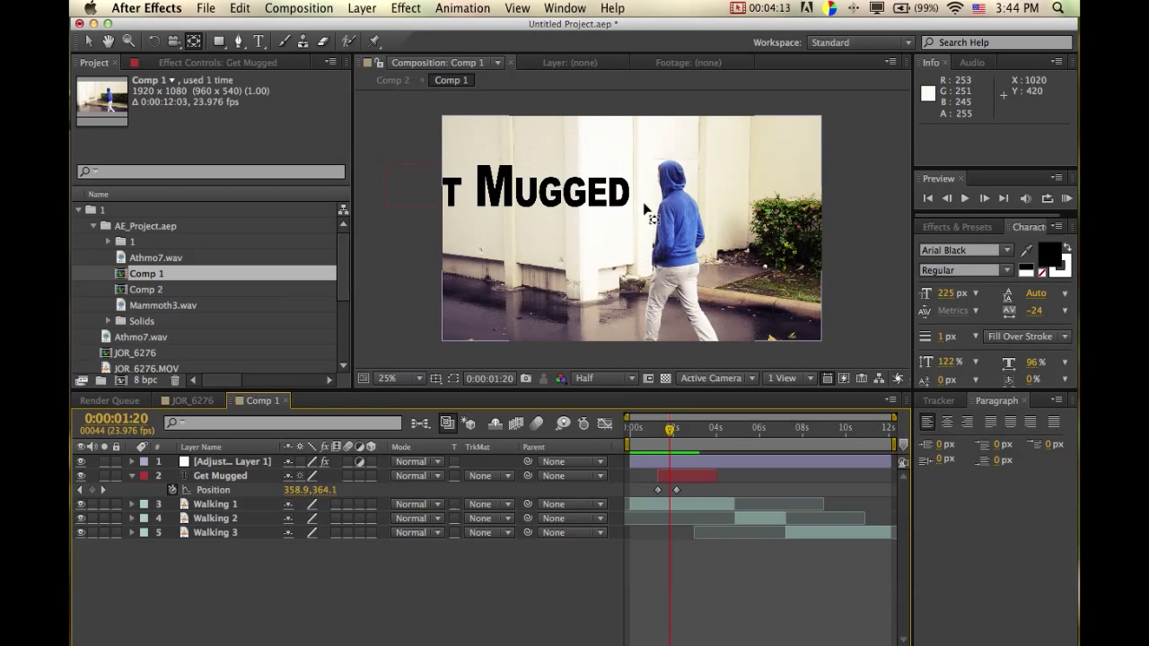
key(b)
key(v)
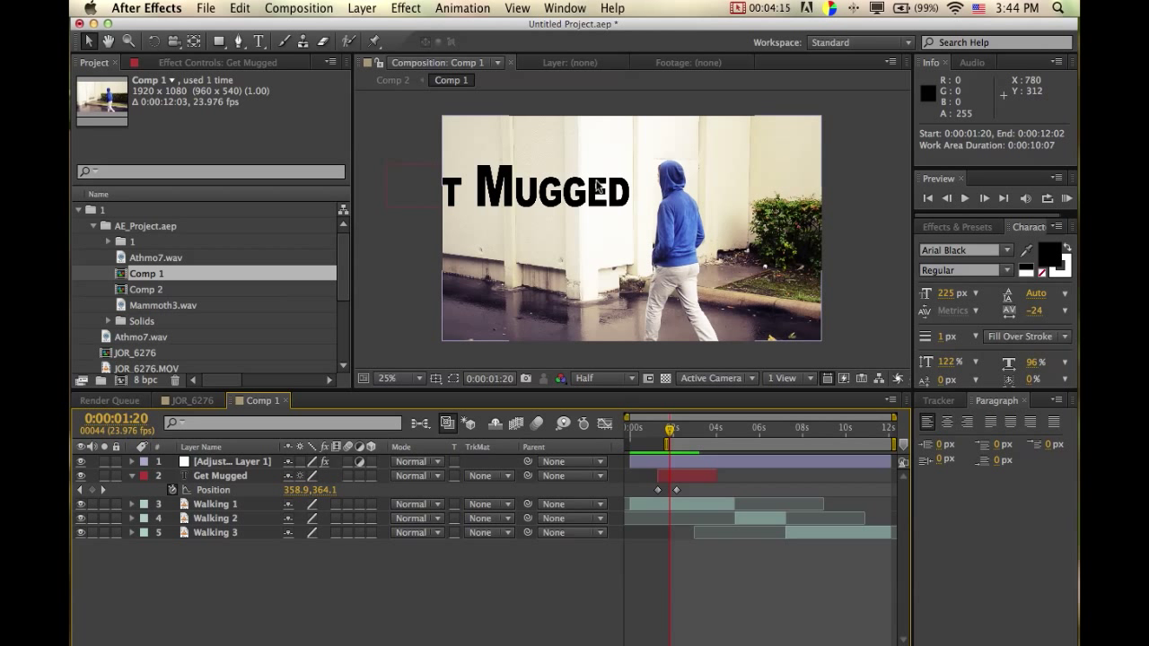
key(super+z)
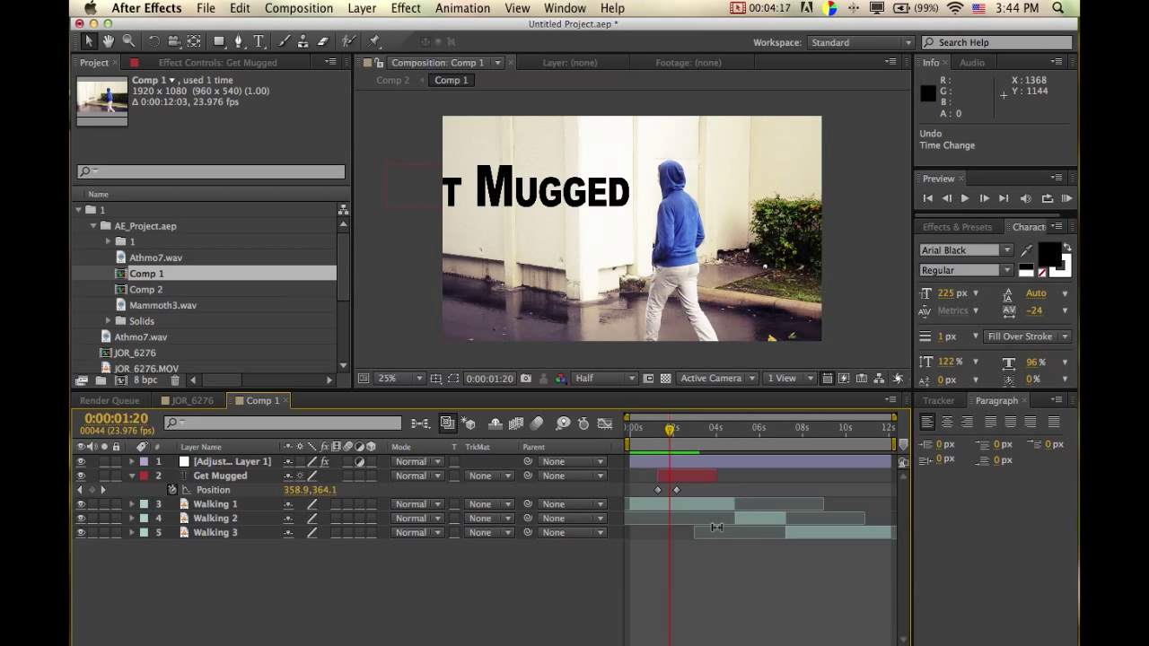
Step: Turn on motion blur for the Get Mugged layer and enable it for the whole composition
click(690, 478)
click(347, 475)
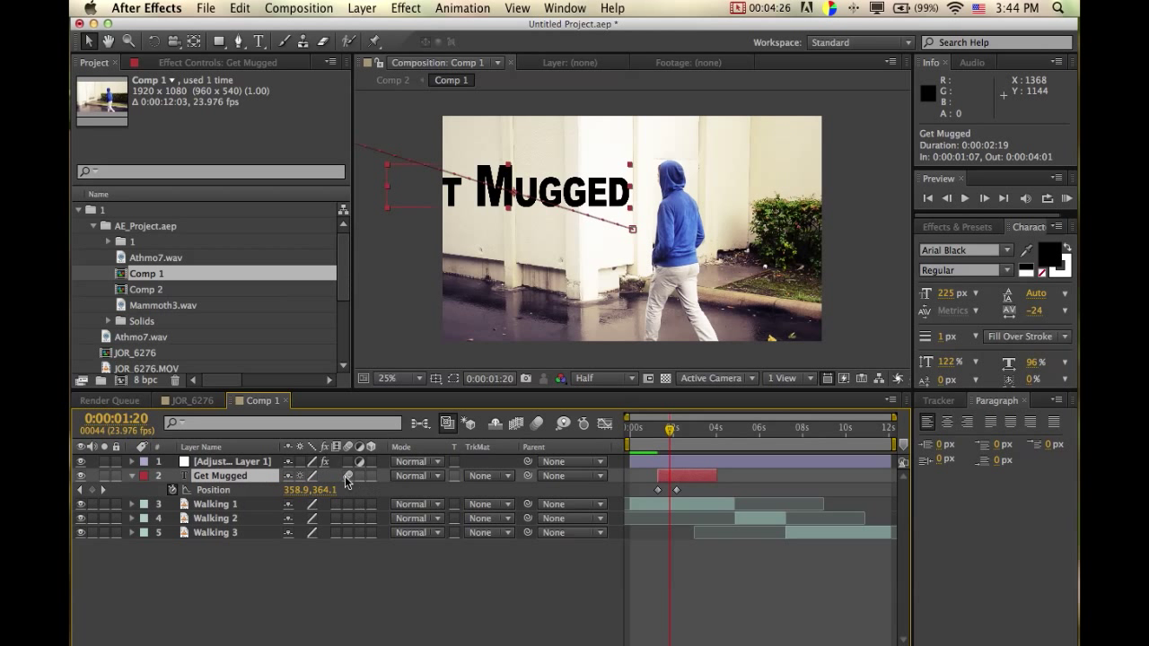
click(539, 424)
Step: Run a RAM preview of the motion-blurred title from 0:00:00:21
drag(671, 429, 649, 433)
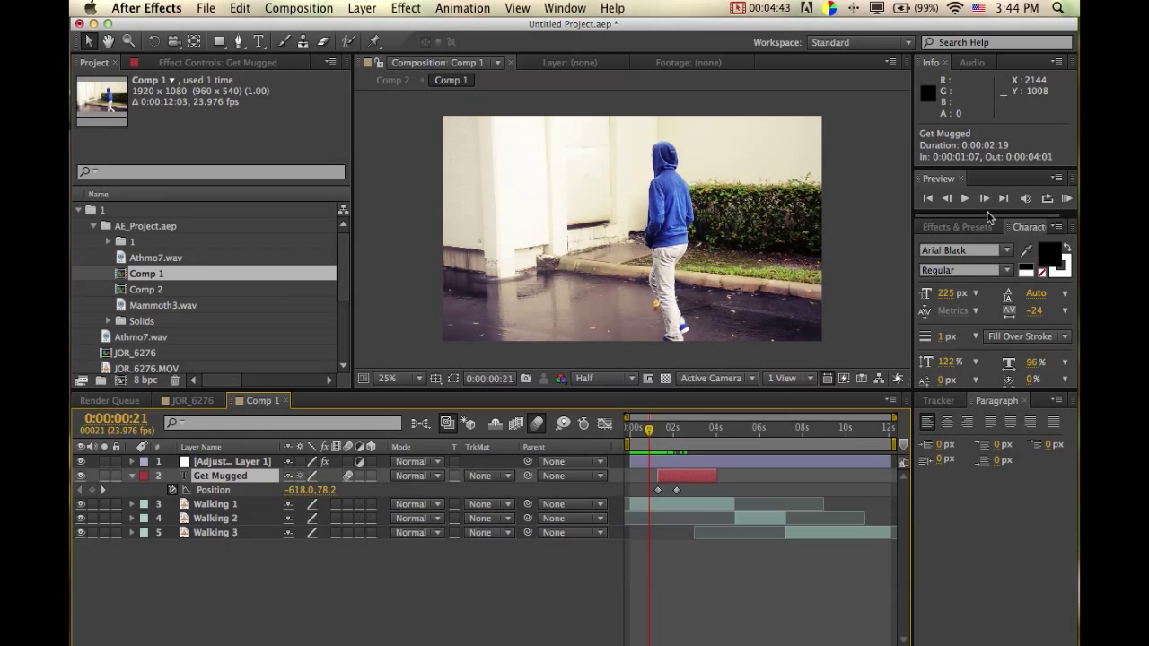
click(1066, 198)
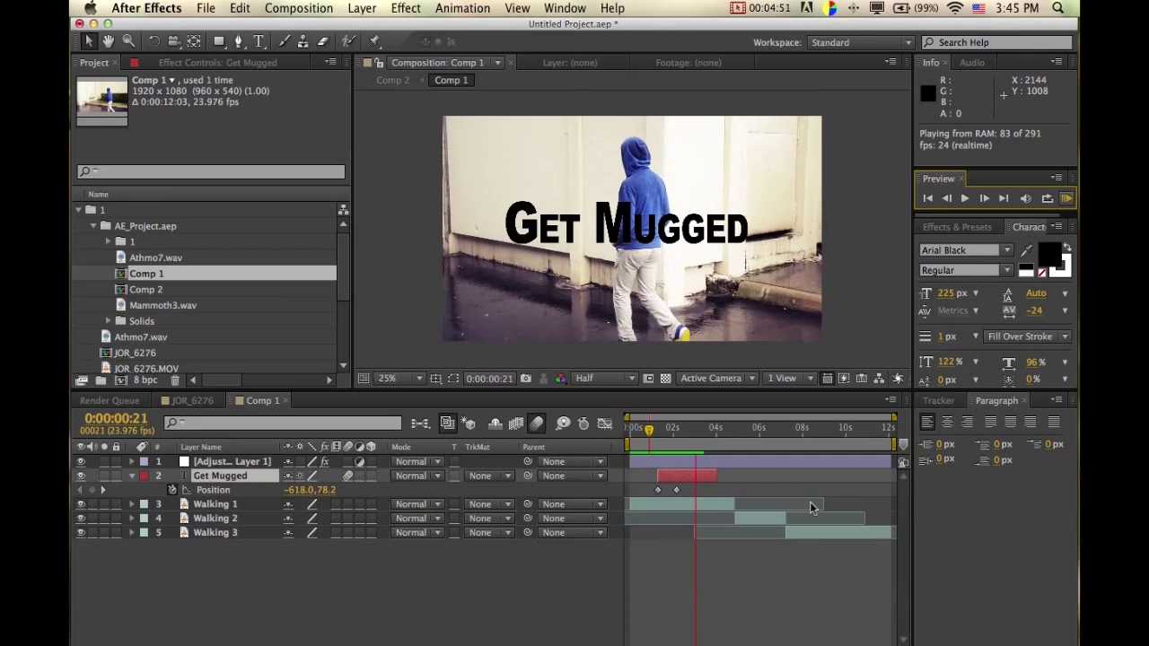
click(732, 607)
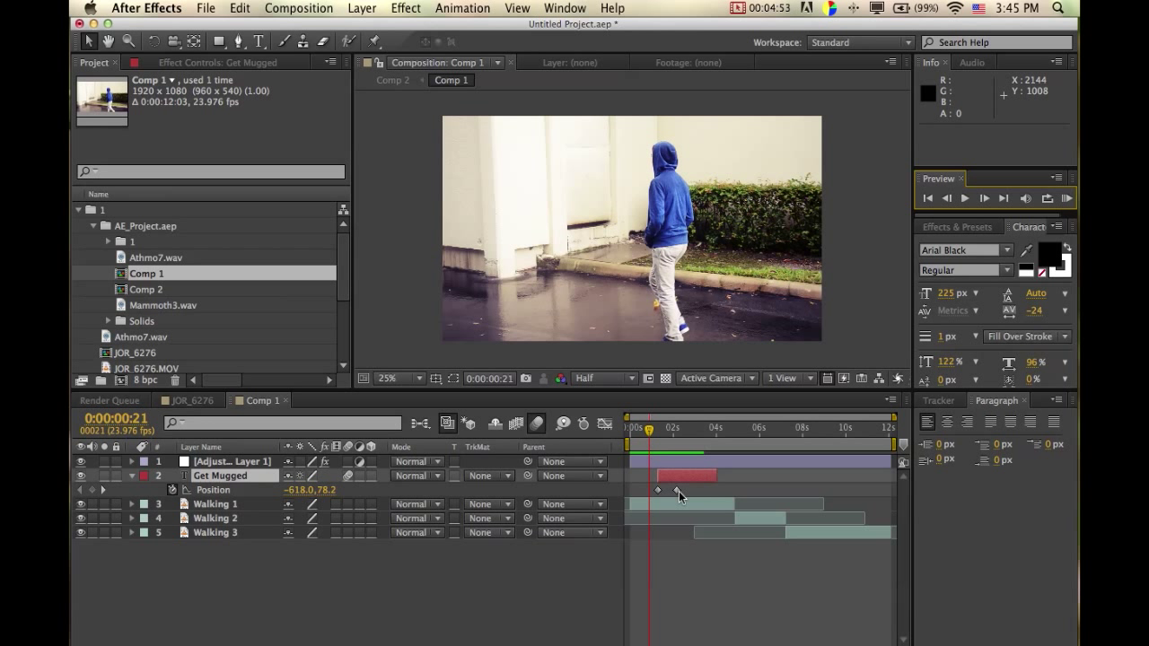
Step: Speed up the slide-in by moving Get Mugged's second Position keyframe to 0:00:01:12
key(equal)
key(equal)
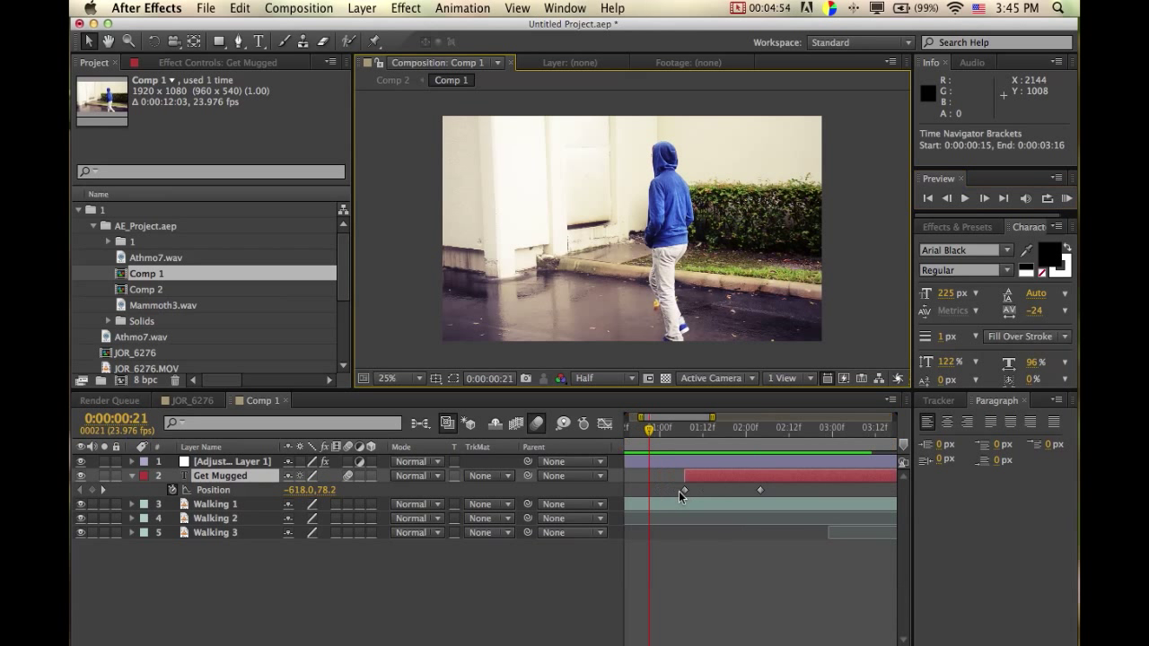
click(759, 489)
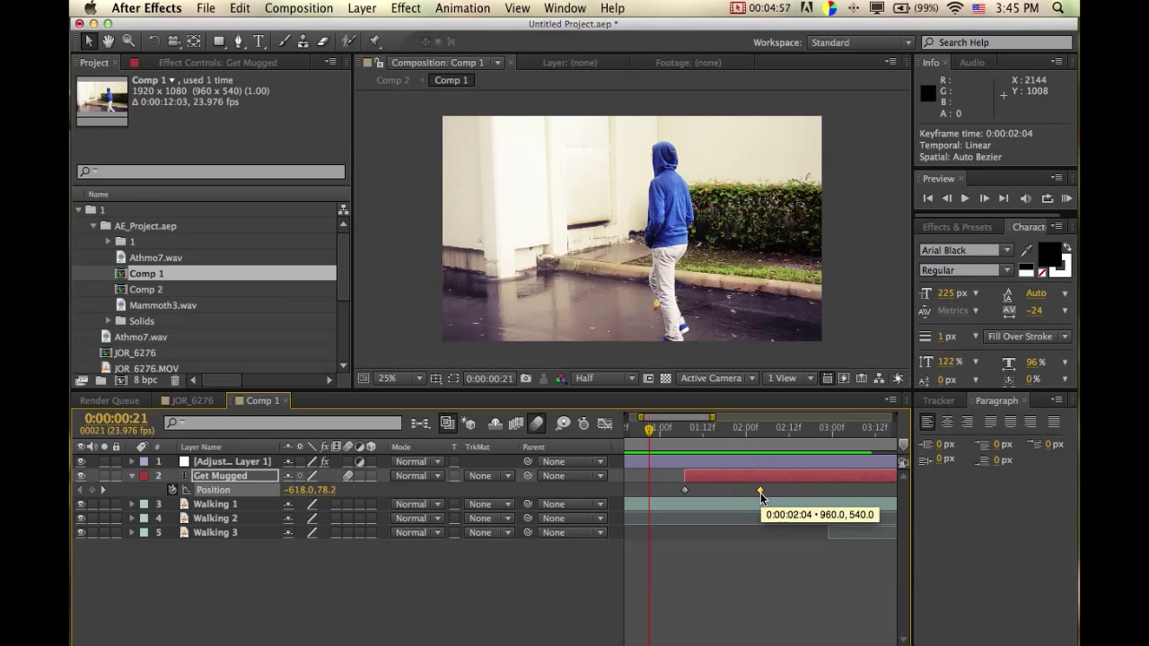
drag(729, 495, 704, 496)
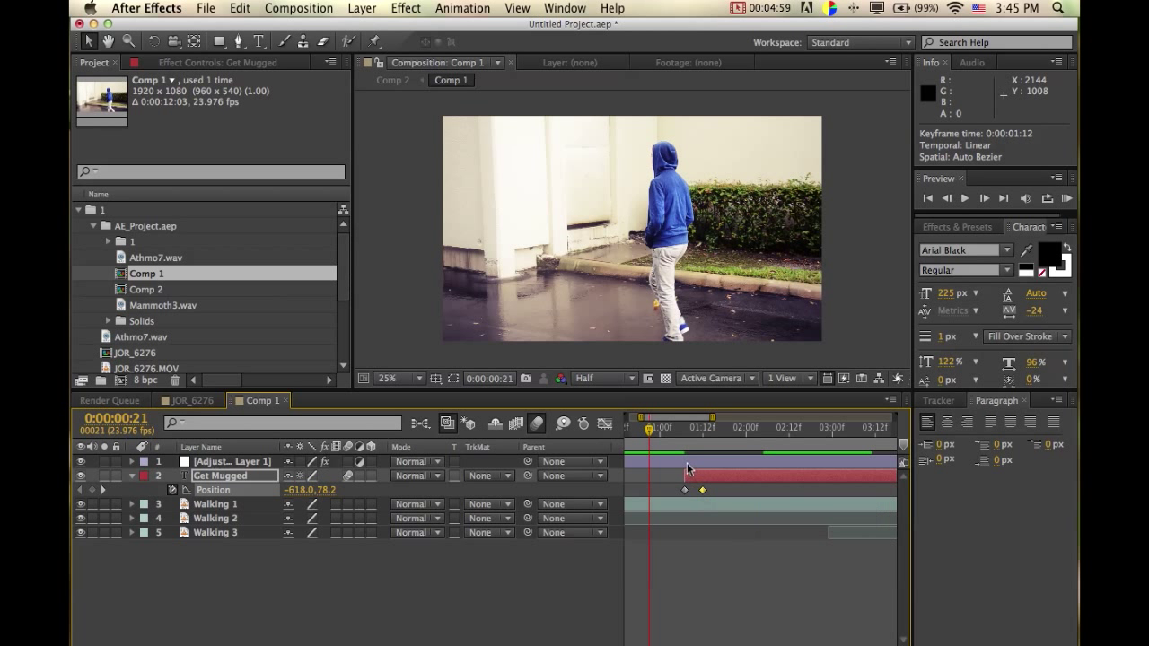
Step: Play the faster title slide-in repeatedly as a RAM preview from 0:00:01:04
drag(648, 429, 675, 436)
click(1066, 199)
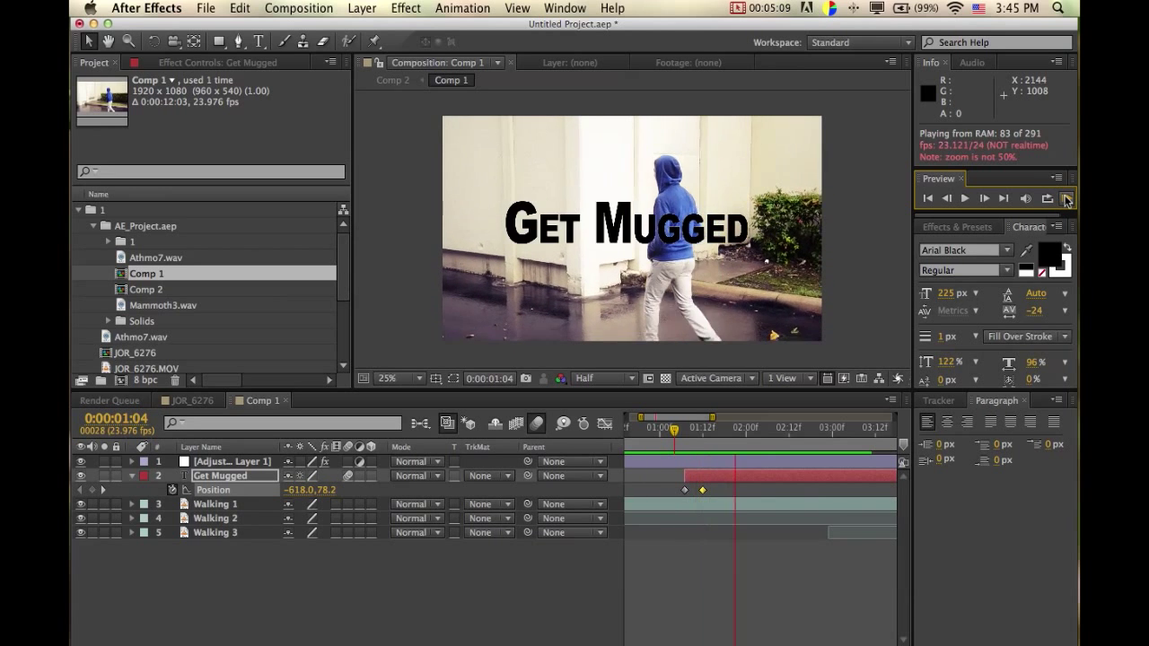
click(1066, 199)
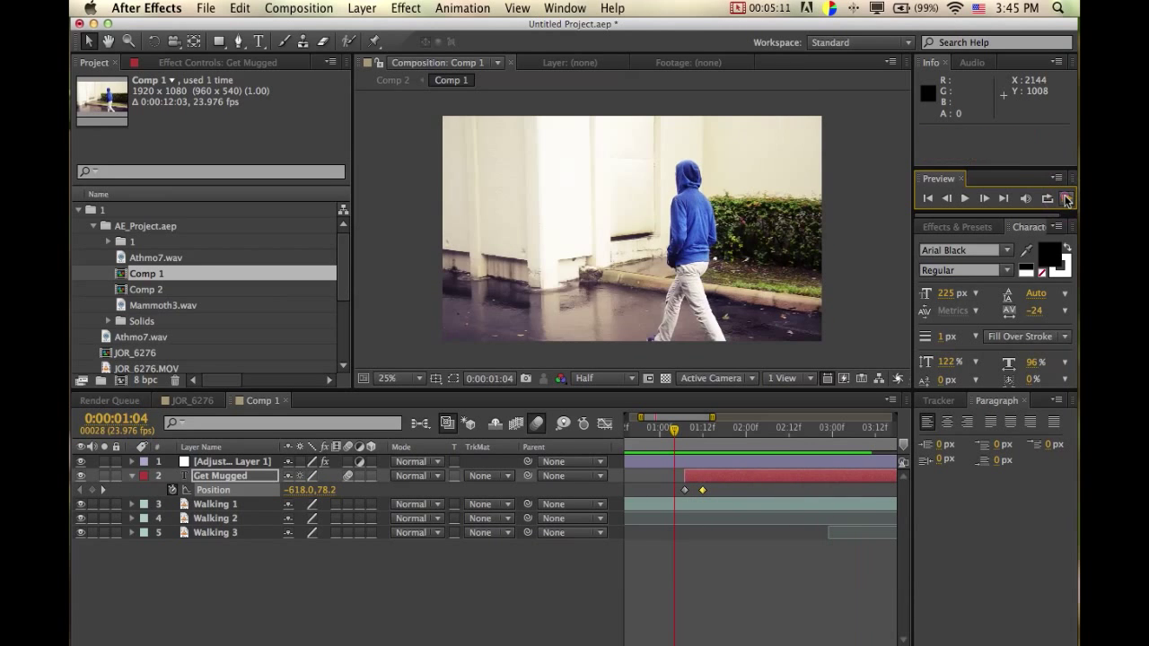
click(1065, 198)
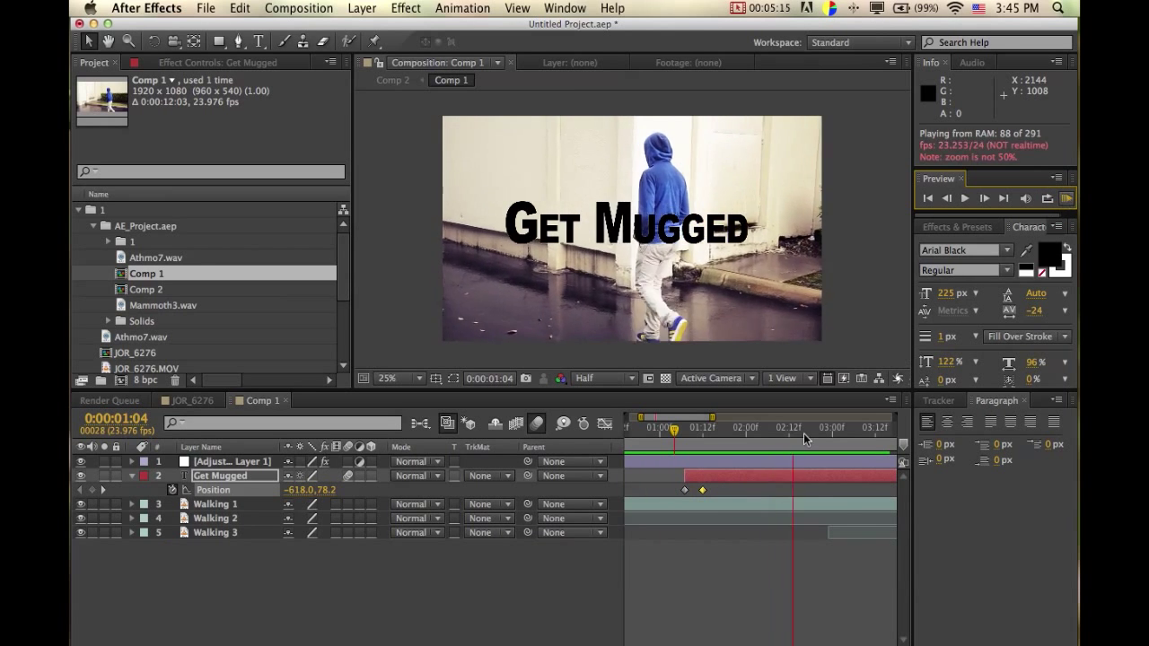
click(727, 617)
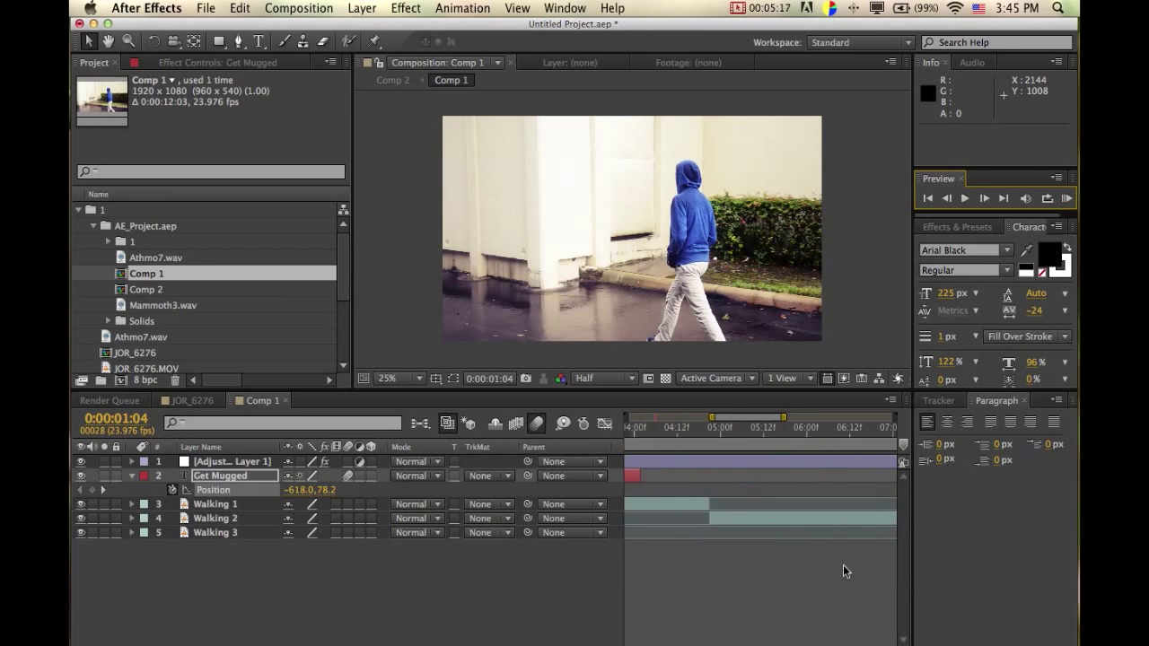
Step: Add a Position keyframe at 0:00:02:00 that holds the Get Mugged title at 960, 540
key(semicolon)
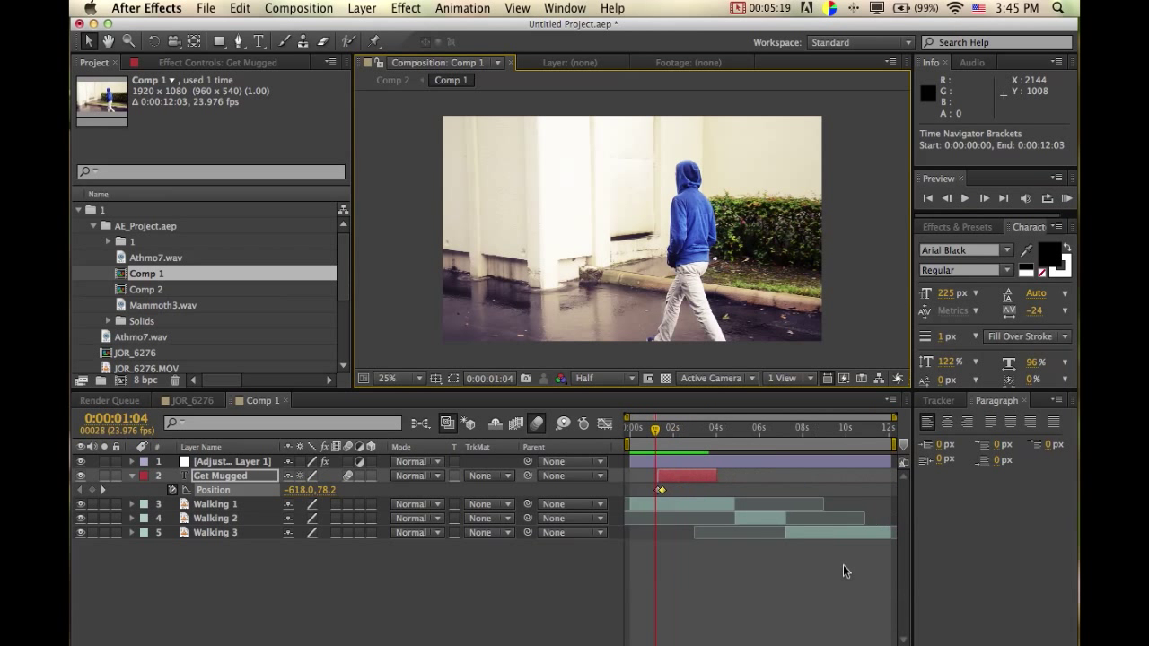
mouse_move(655, 445)
mouse_down()
mouse_move(636, 444)
mouse_move(664, 434)
mouse_move(646, 432)
mouse_move(656, 430)
mouse_move(689, 435)
mouse_move(654, 434)
mouse_move(674, 439)
mouse_up()
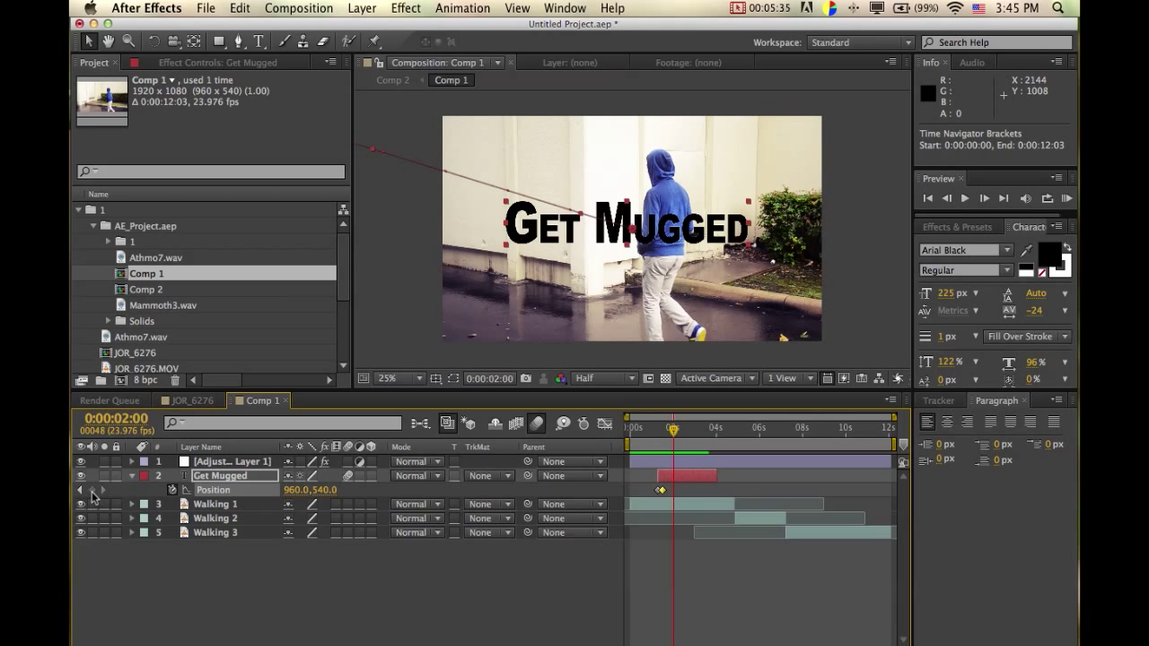
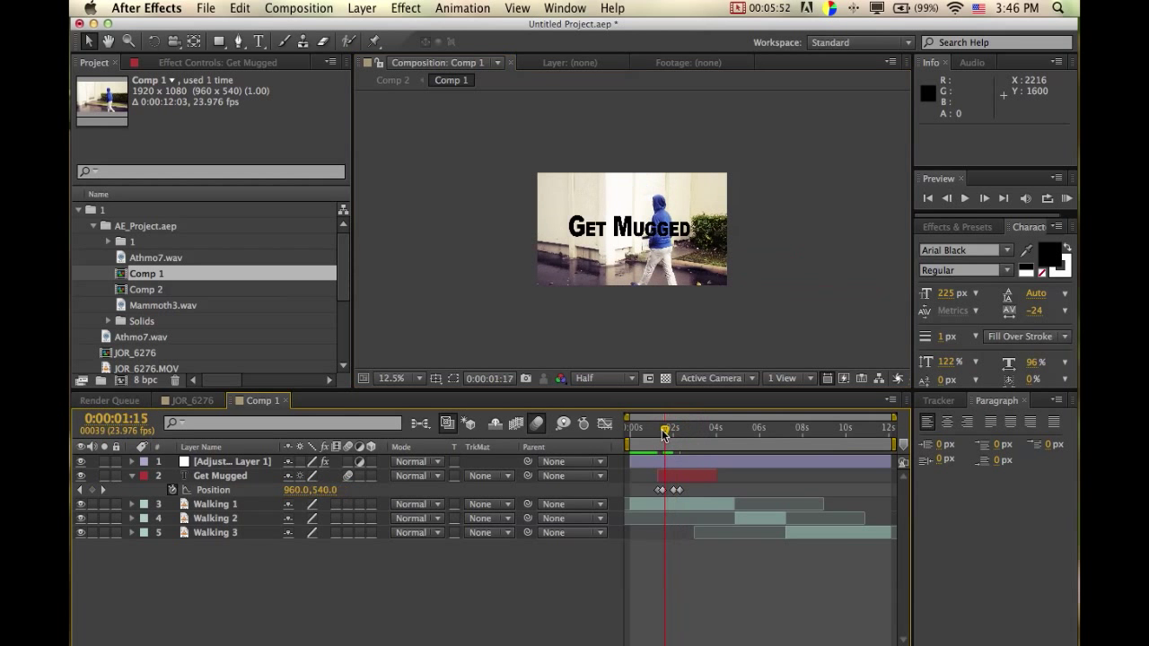
Step: Preview the complete title animation from 0:00:01:01 and again from 0:00:00:00 with the frame fitted to the viewer
click(1067, 199)
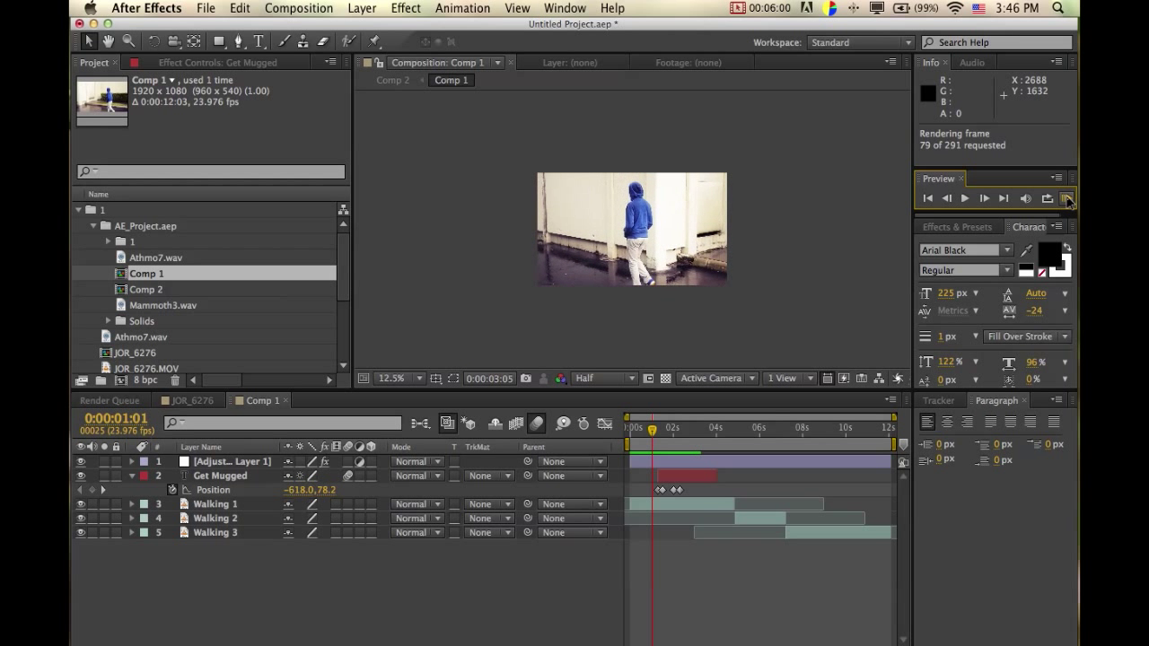
click(1067, 199)
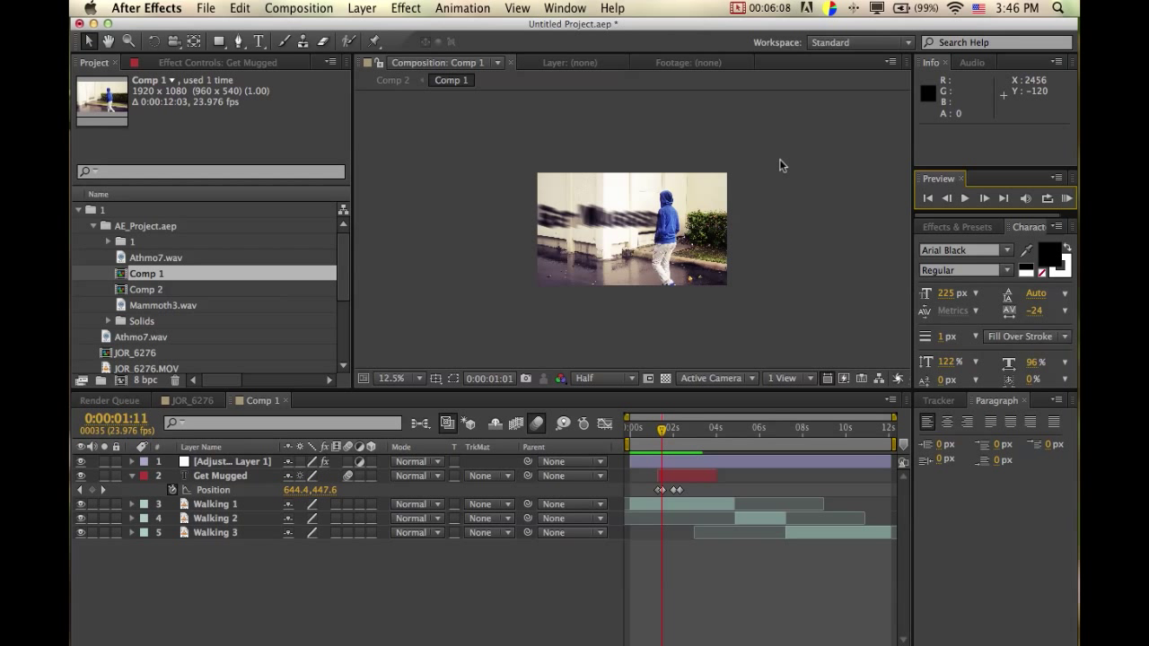
key(shift+slash)
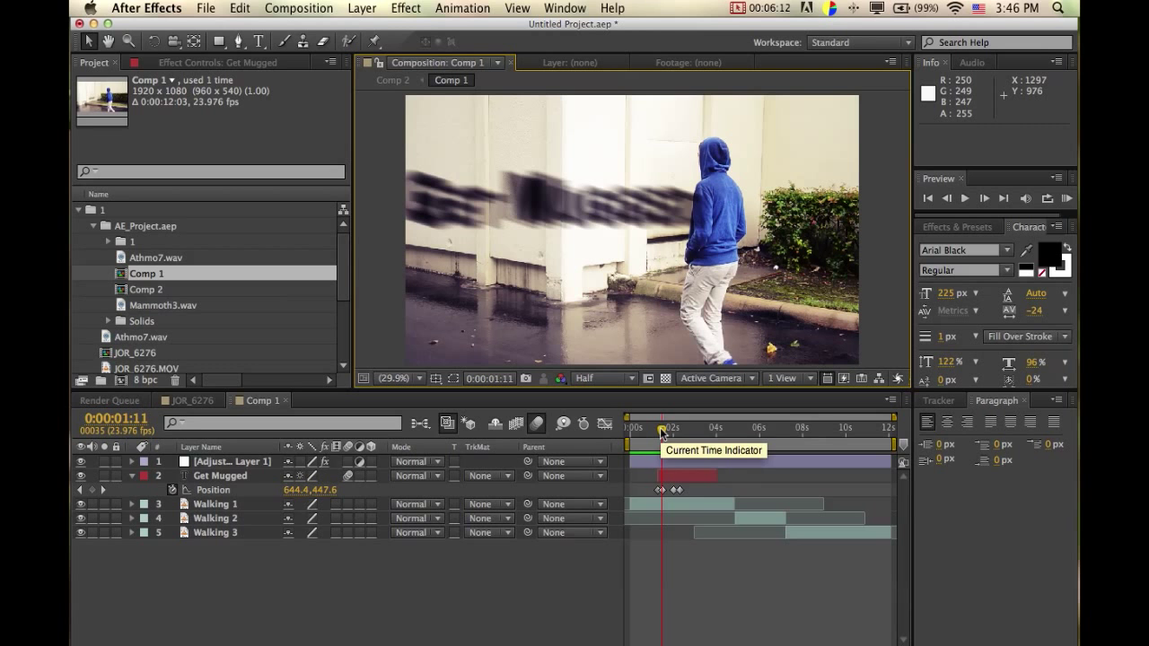
drag(661, 431, 604, 431)
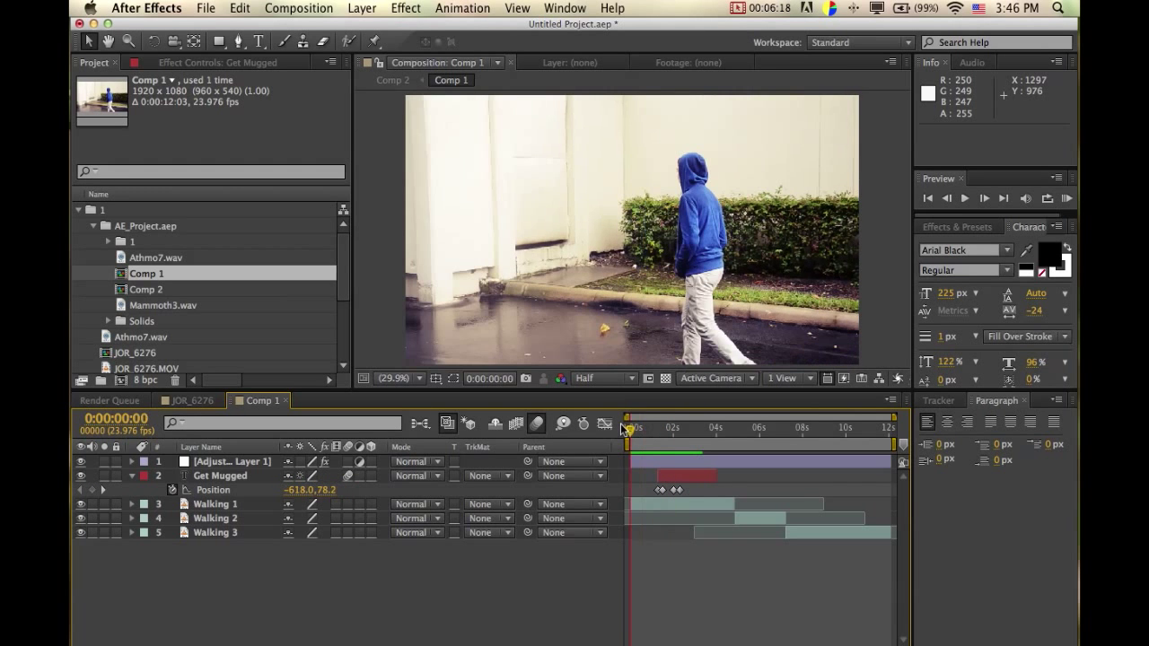
click(1066, 198)
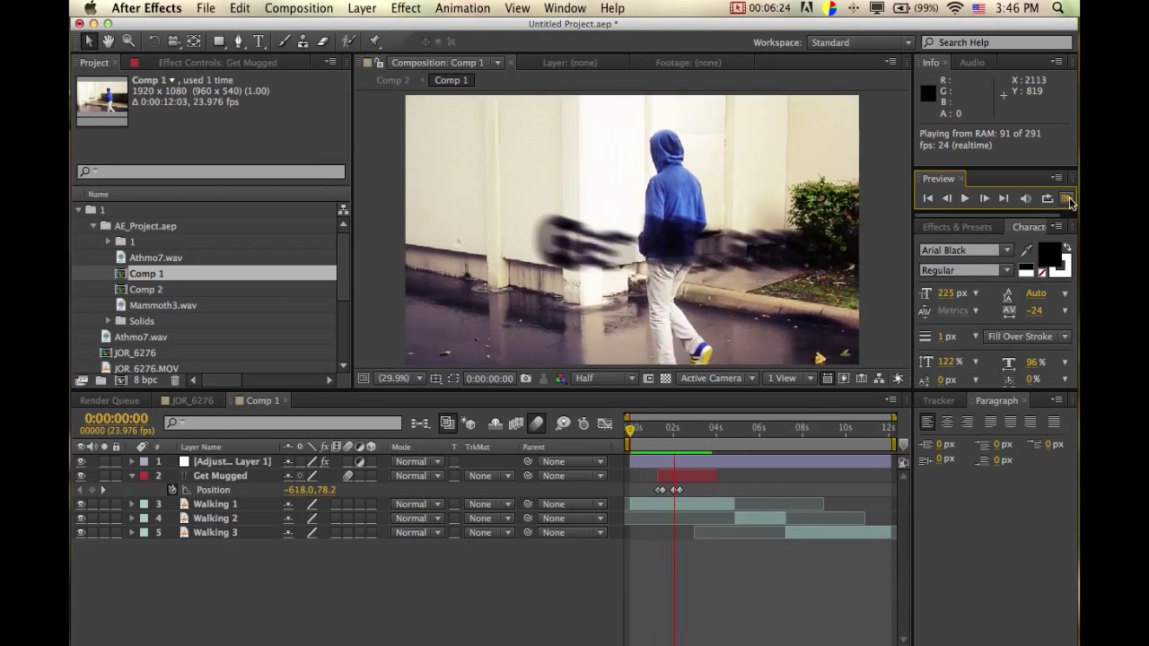
click(1069, 197)
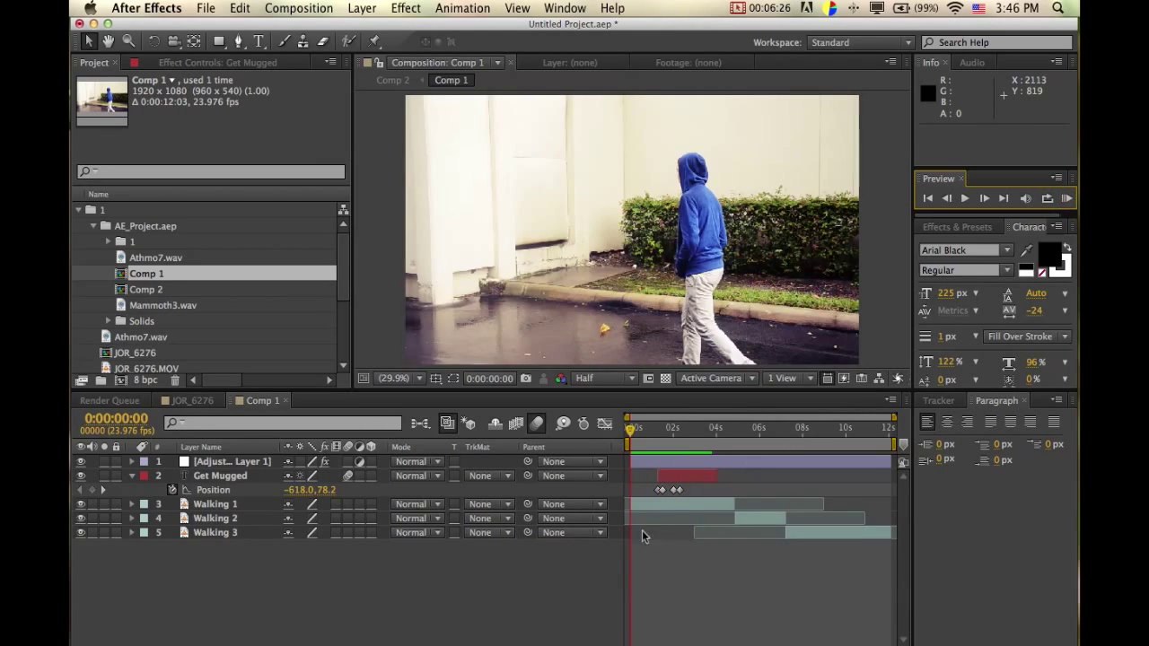
Step: Shift Get Mugged's two slide-out Position keyframes about ten frames later and play the retimed title as a RAM preview
scroll(670, 507, up, 3)
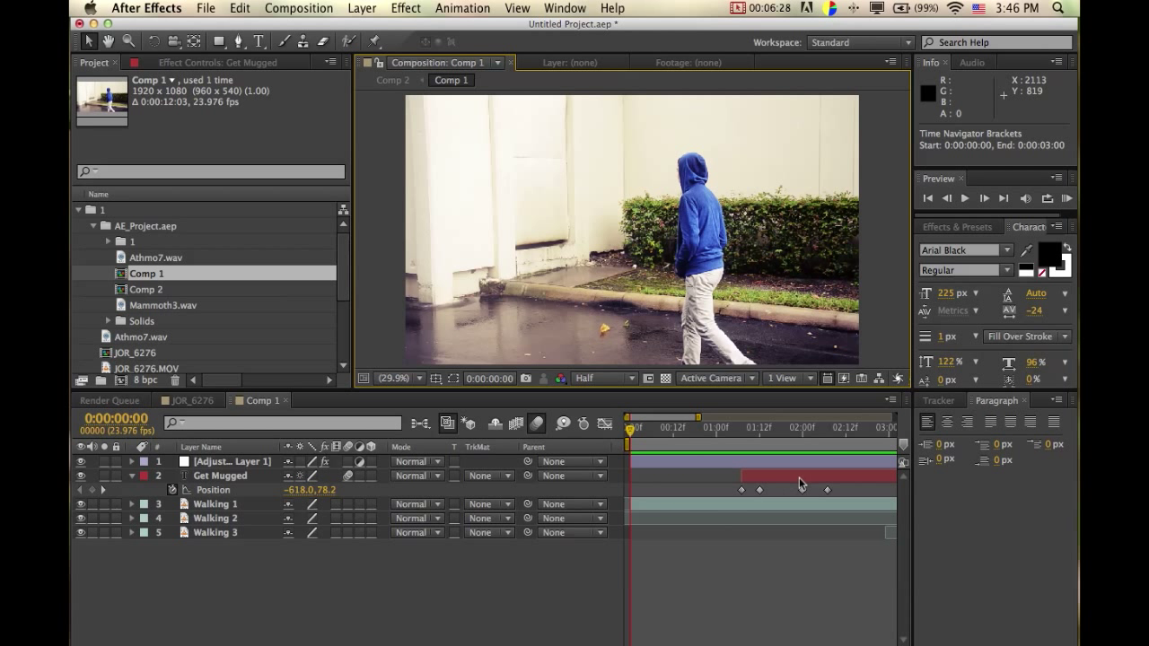
drag(793, 487, 838, 492)
click(1066, 198)
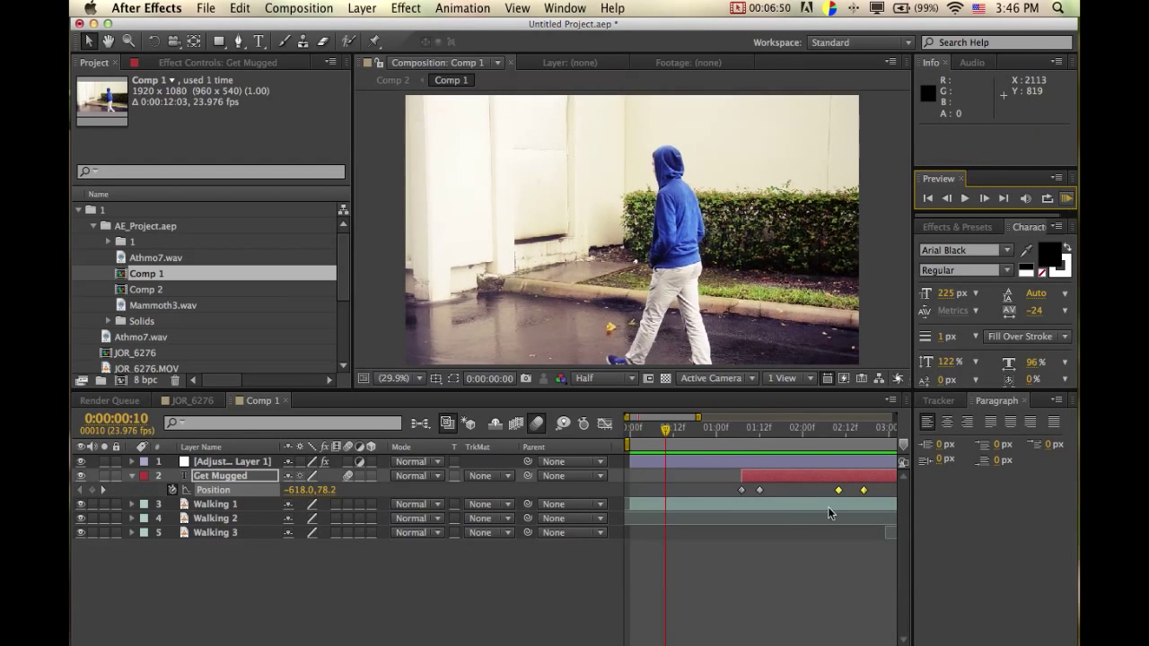
key(space)
Step: Return to 0:00:00:00 with the full composition duration in view and show only Get Mugged's Position property, leaving nothing selected
key(u)
key(semicolon)
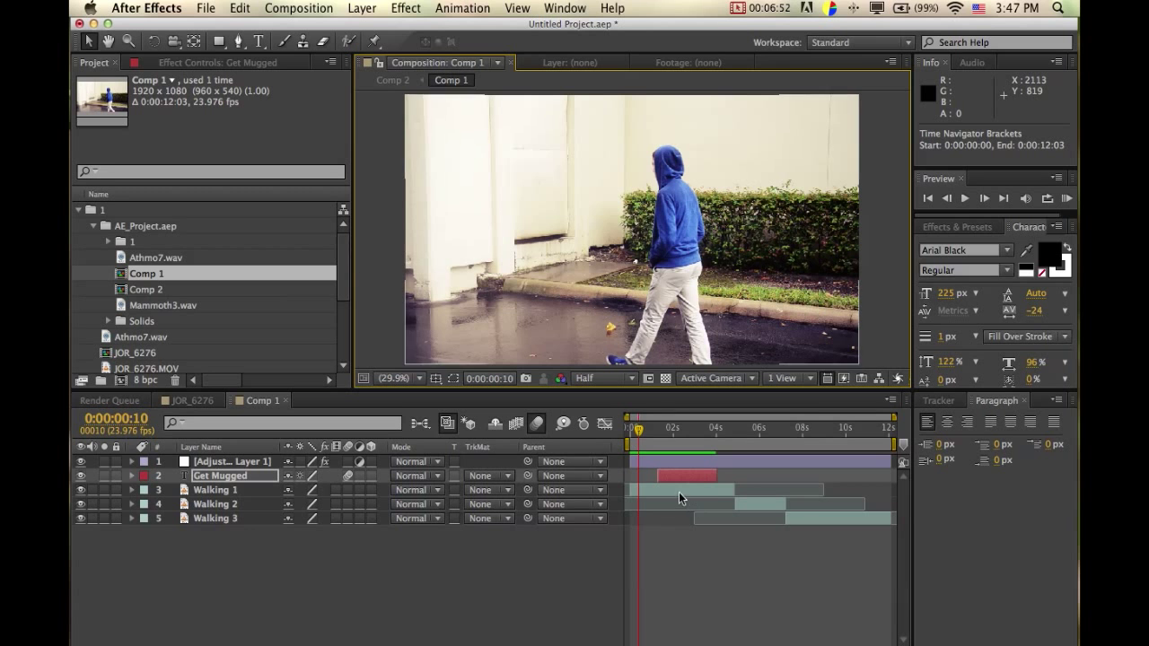
mouse_move(635, 429)
mouse_down()
mouse_move(689, 429)
mouse_move(628, 428)
mouse_up()
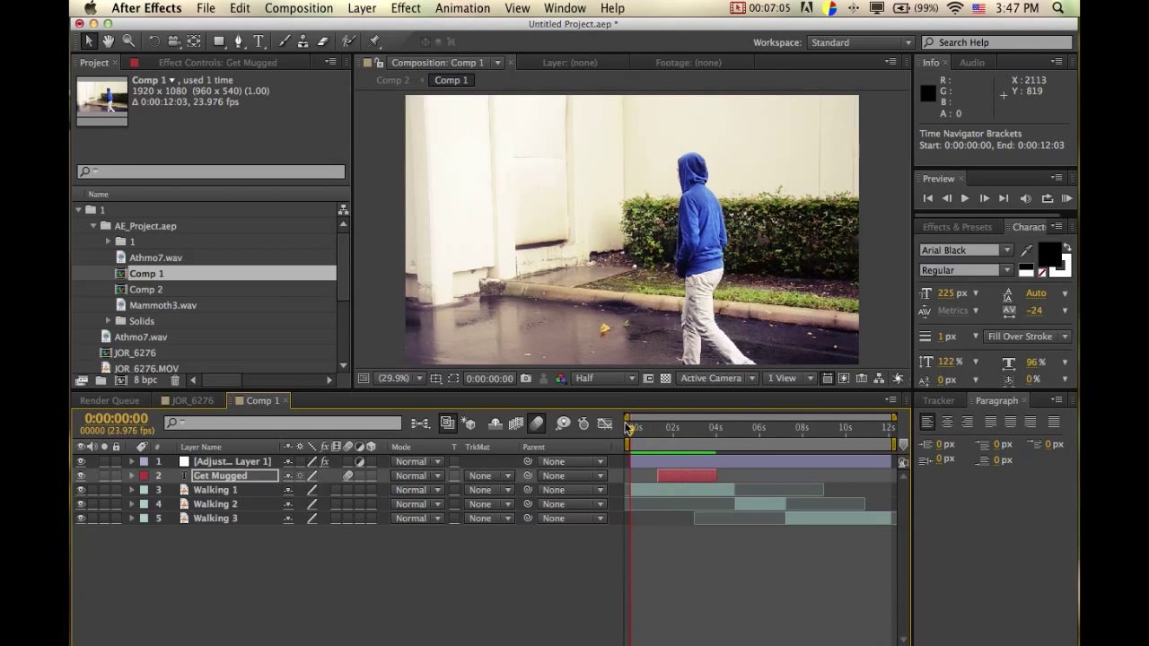
key(p)
click(677, 580)
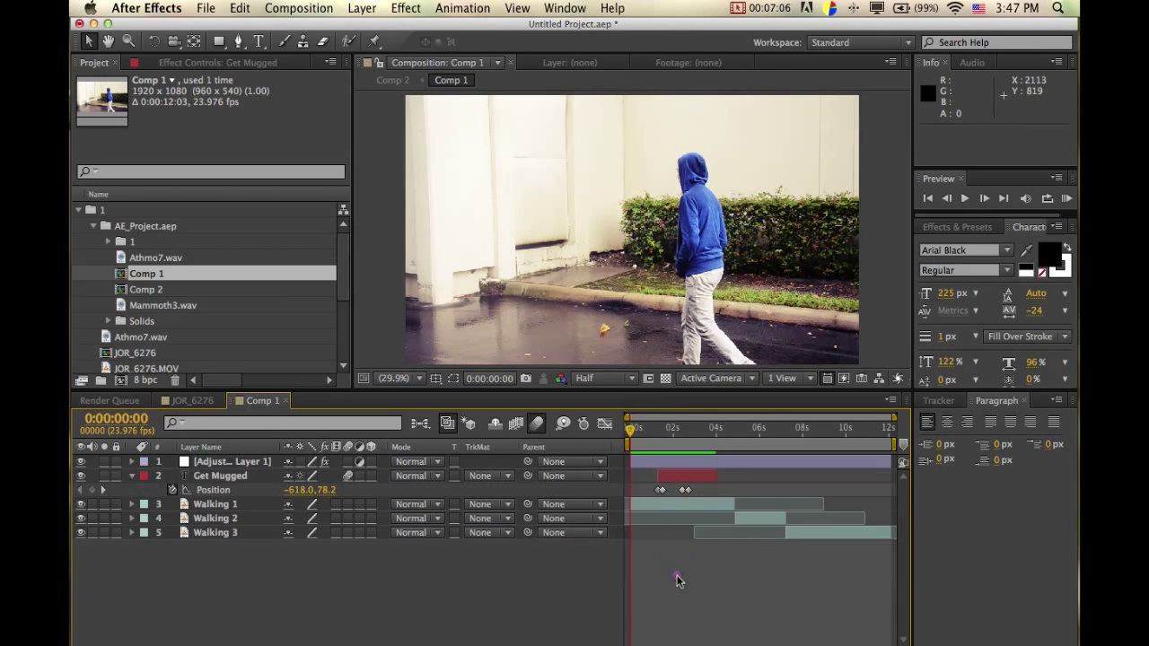
Step: Expand Get Mugged's full set of Transform properties and select Position, followed by Anchor Point
drag(631, 430, 577, 453)
click(203, 478)
click(131, 476)
click(131, 475)
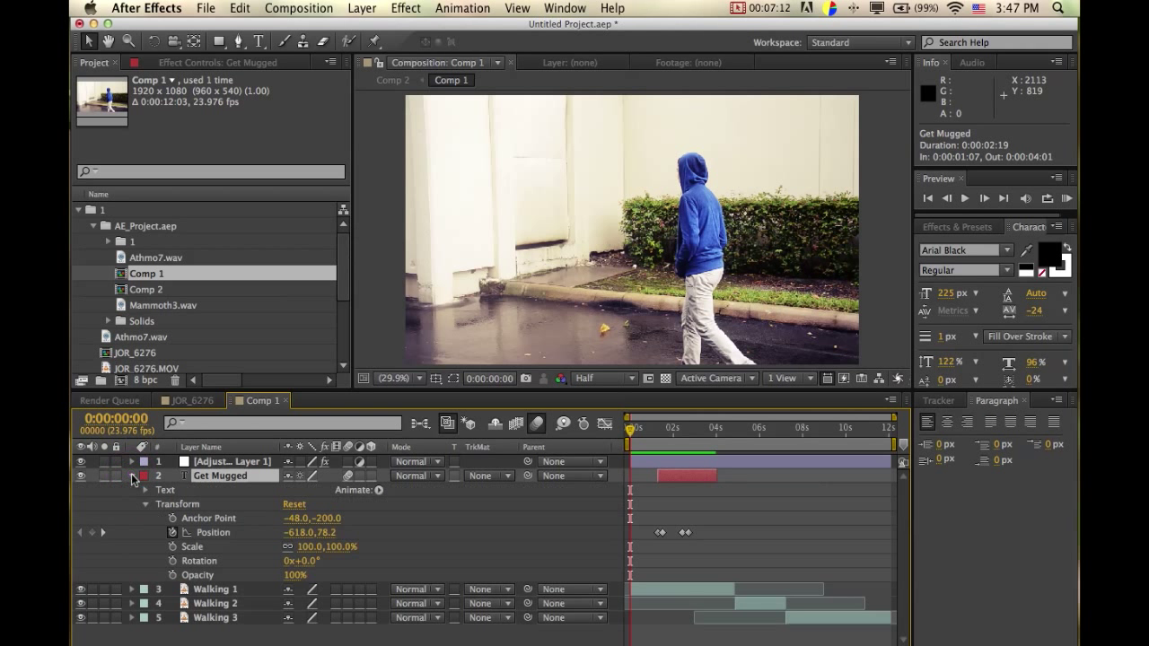
click(146, 506)
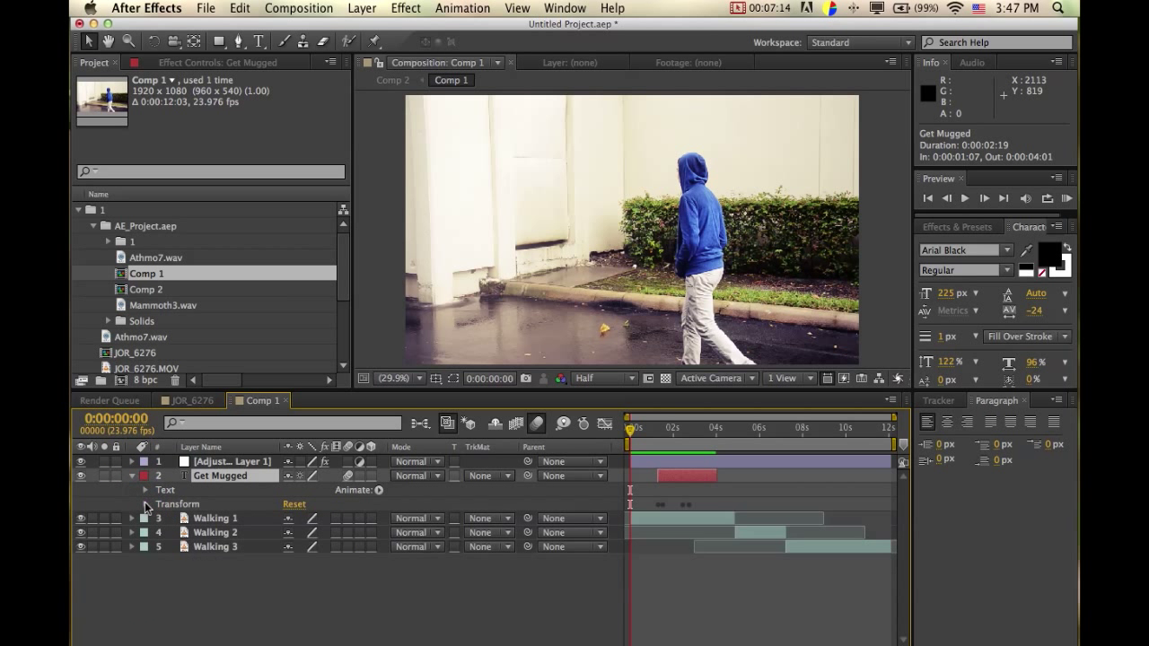
click(146, 505)
click(213, 532)
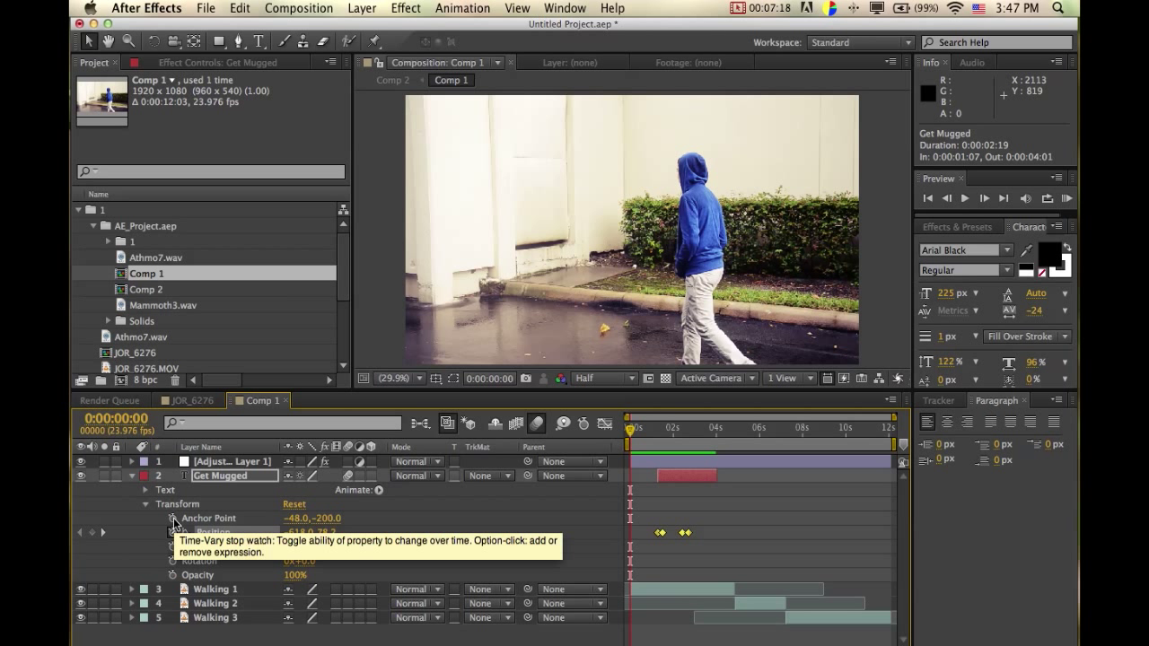
click(173, 518)
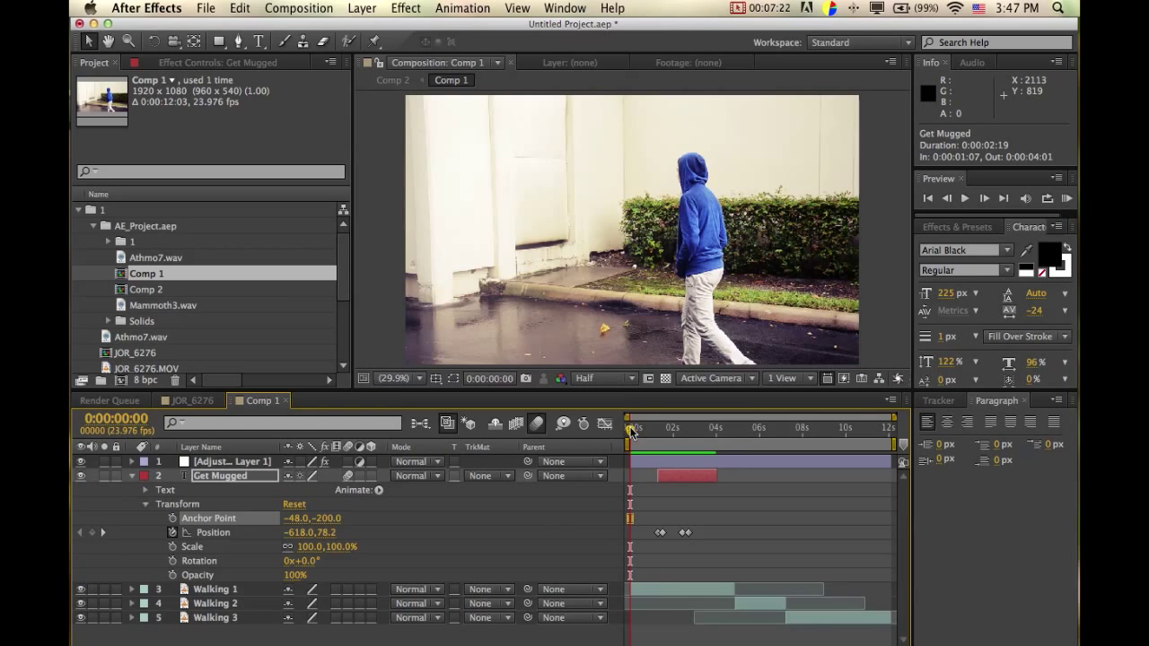
Step: Scrub through the Get Mugged title's hold and slide-out, from 0:00:00:00 past 0:00:02:05 and 0:00:02:13 to 0:00:02:21
drag(631, 432, 679, 437)
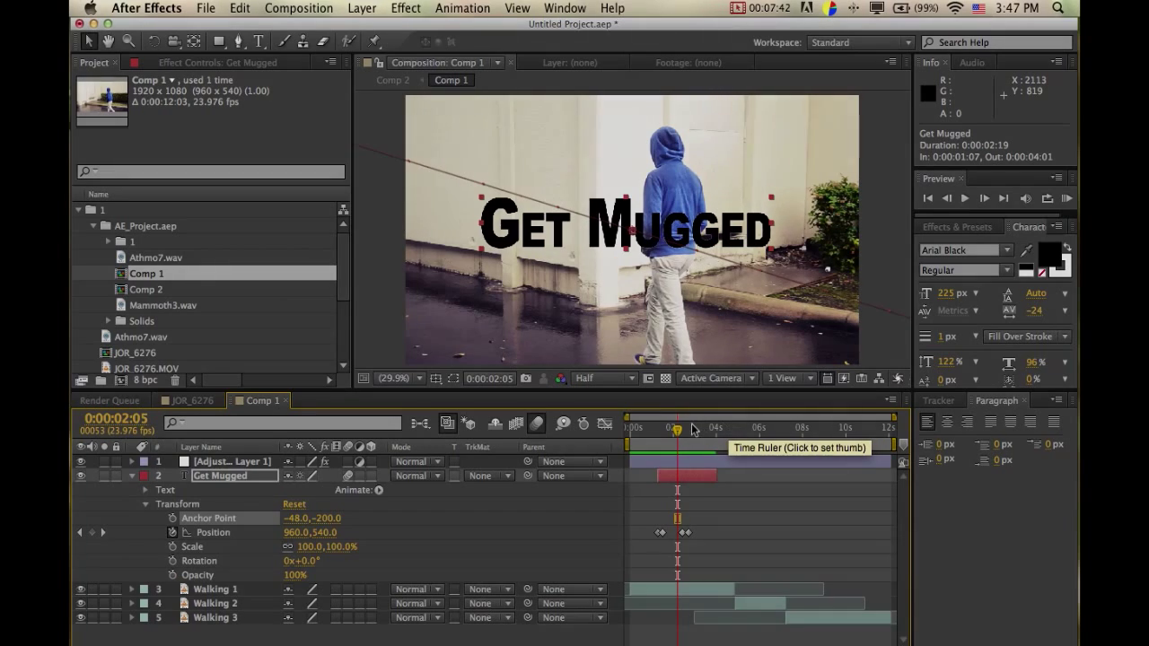
drag(678, 430, 687, 435)
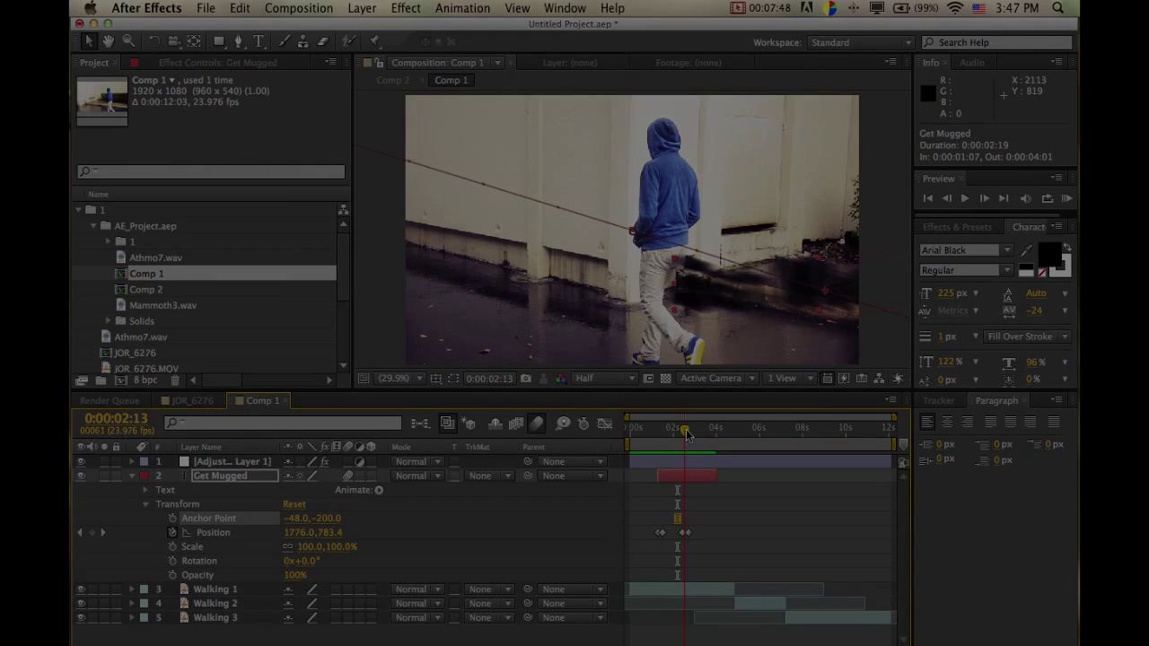
mouse_move(686, 434)
mouse_down()
mouse_move(636, 434)
mouse_move(694, 431)
mouse_up()
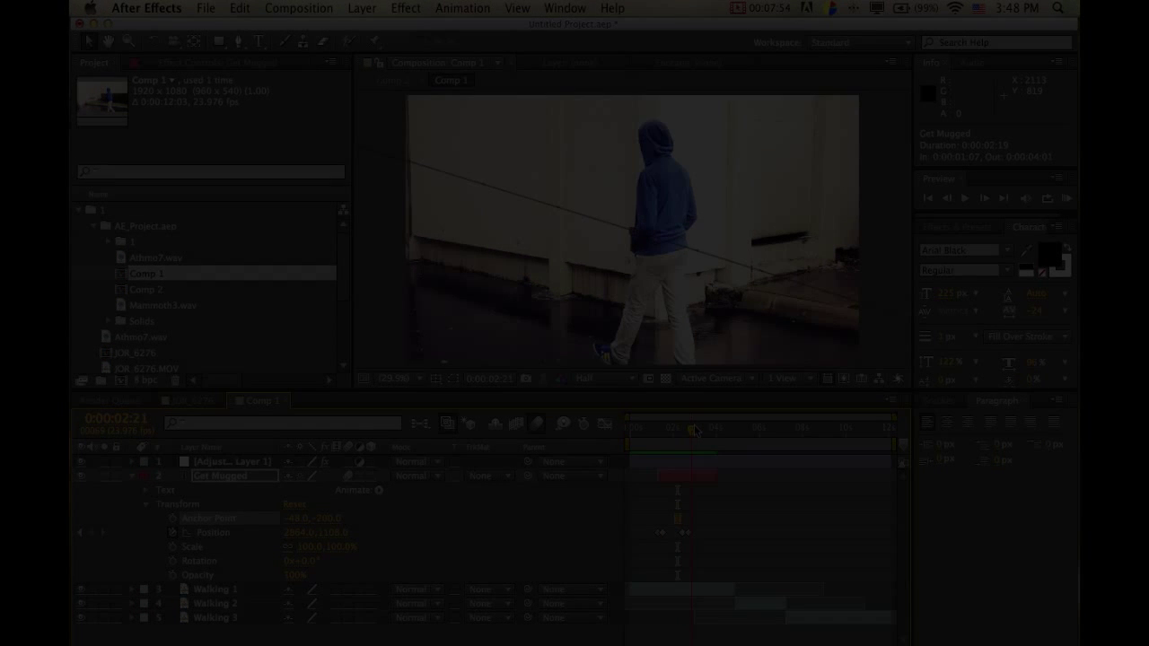